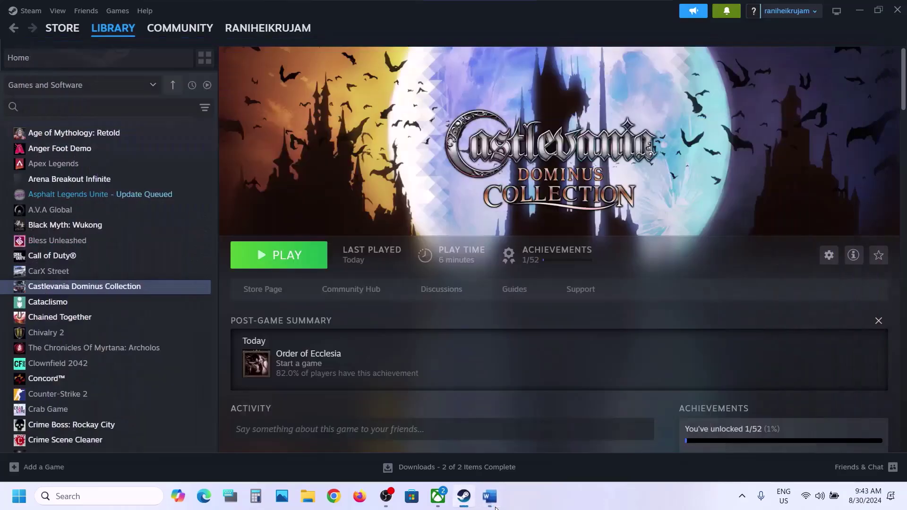
# Step: Switch to the Word document and read its Step 2 on running the game from its installation folder
pyautogui.click(494, 505)
pyautogui.scroll(-1, 195, 289)
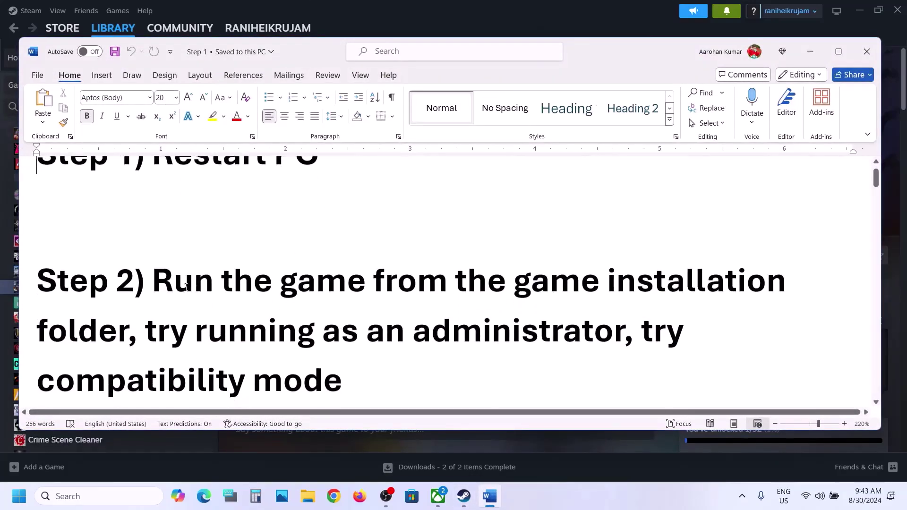
pyautogui.moveTo(166, 287); pyautogui.dragTo(314, 333)
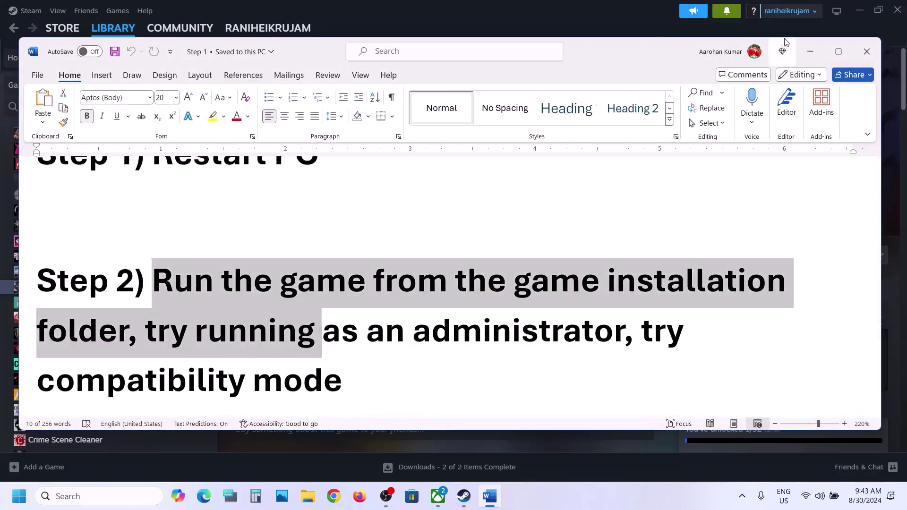
pyautogui.click(810, 52)
# Step: Browse the local files of Castlevania Dominus Collection from the Steam library to open its installation folder
pyautogui.rightClick(99, 293)
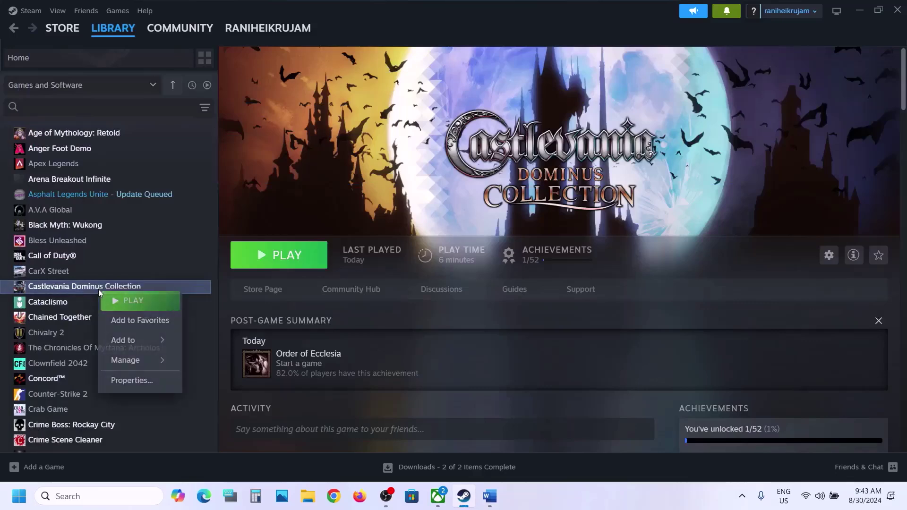
pyautogui.moveTo(141, 360)
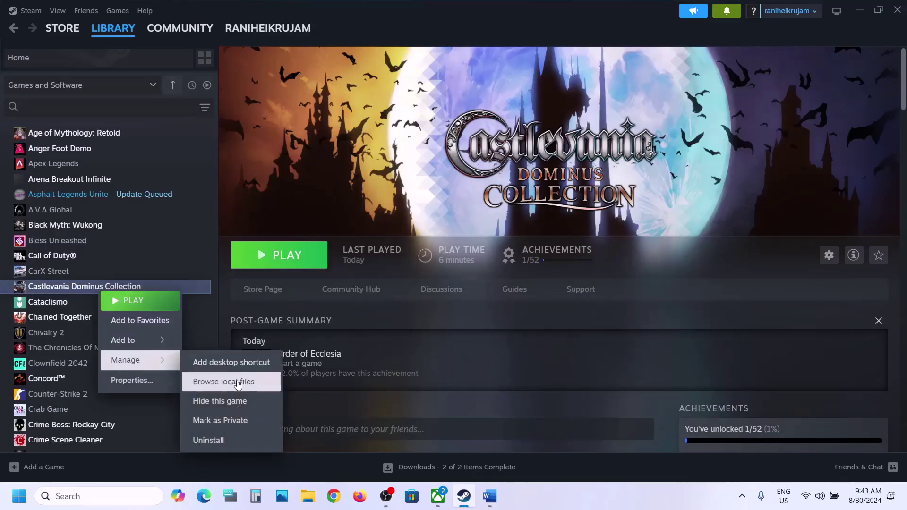
pyautogui.click(237, 384)
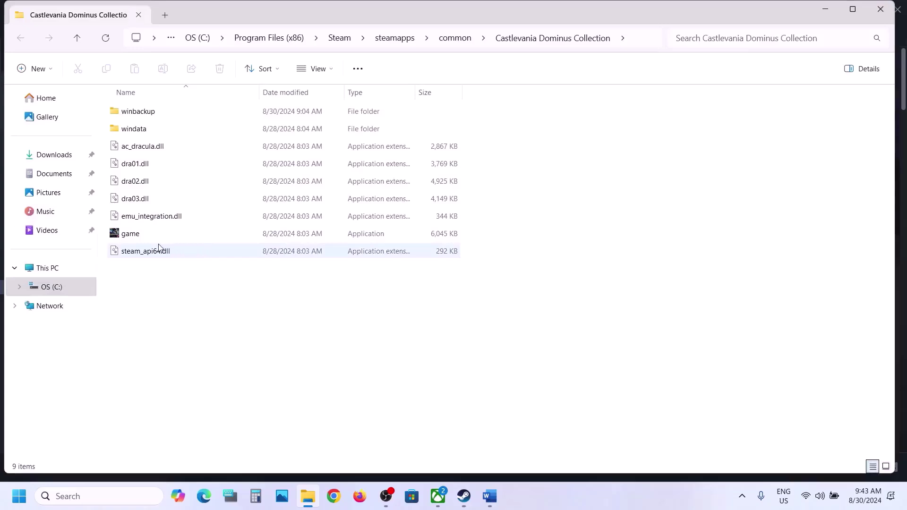
# Step: Set the game application to run as an administrator in its compatibility properties and apply the change
pyautogui.click(135, 237)
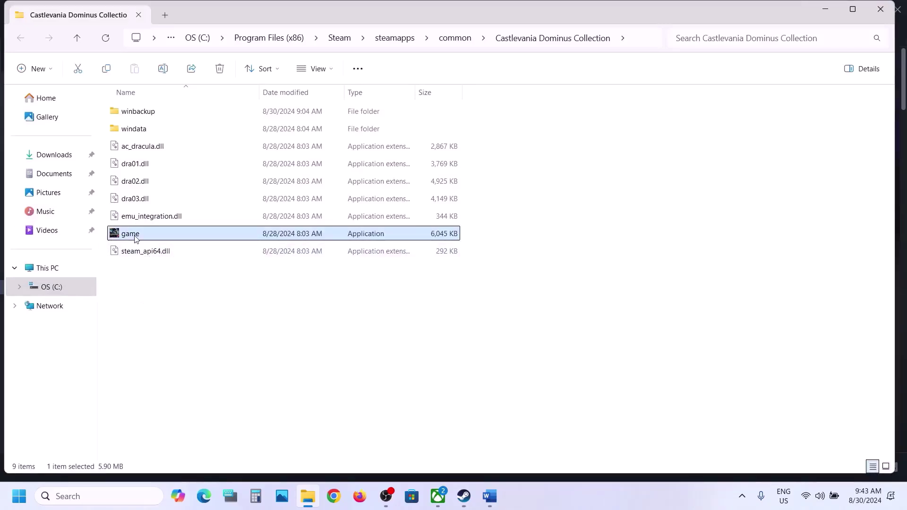
pyautogui.rightClick(145, 237)
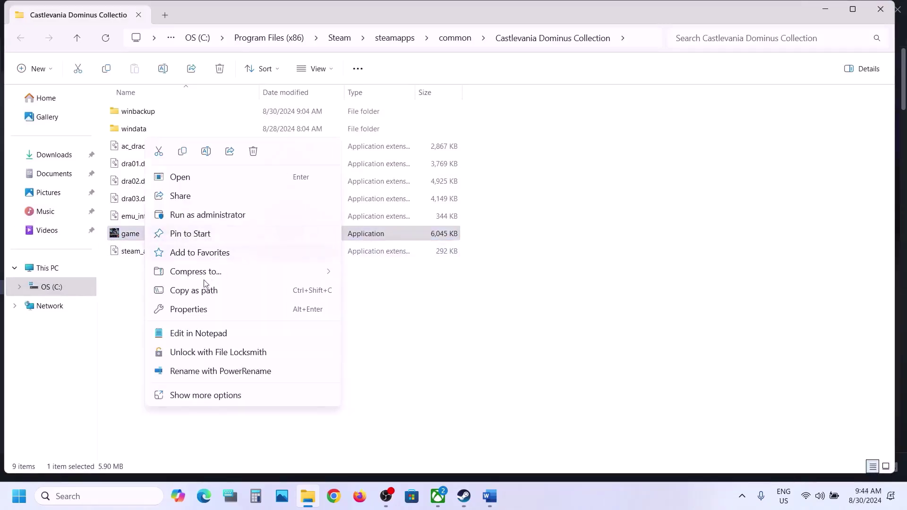
pyautogui.click(197, 311)
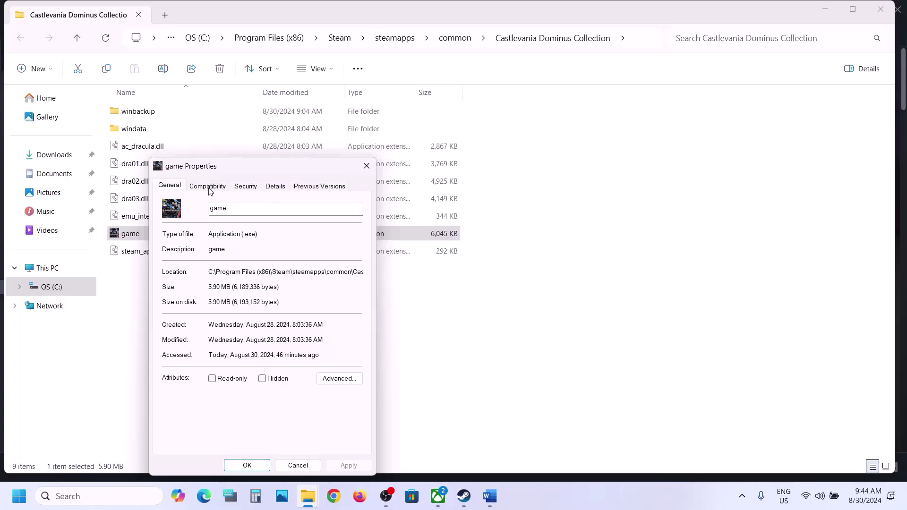
pyautogui.click(208, 187)
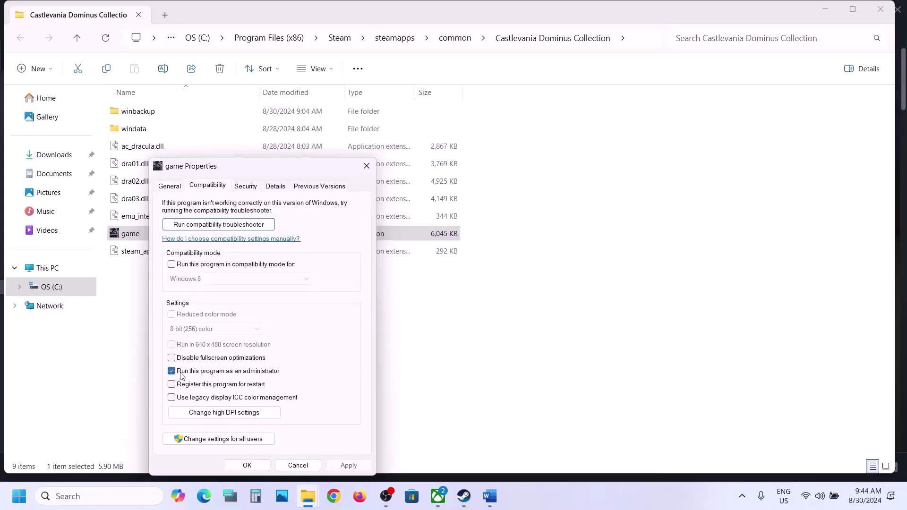
pyautogui.click(348, 465)
pyautogui.click(247, 465)
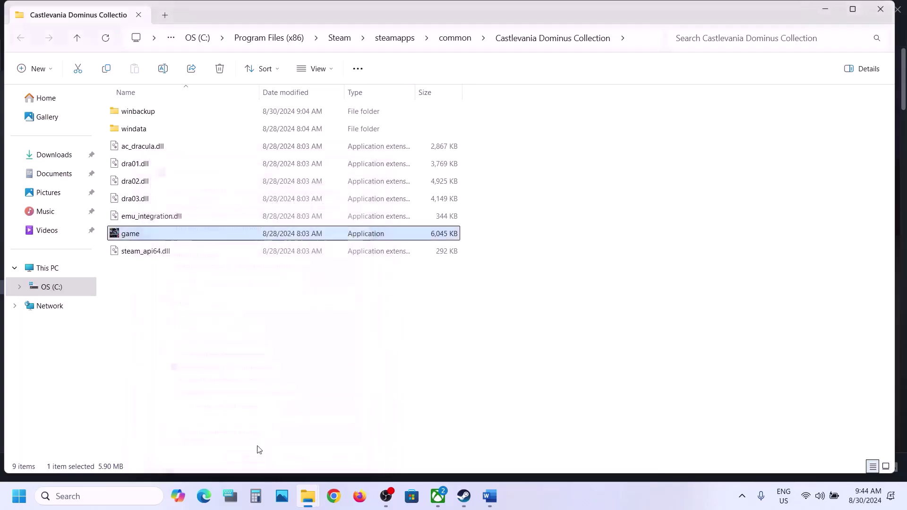
# Step: Enable compatibility mode for Windows 8 in the game application's properties and apply it
pyautogui.rightClick(145, 236)
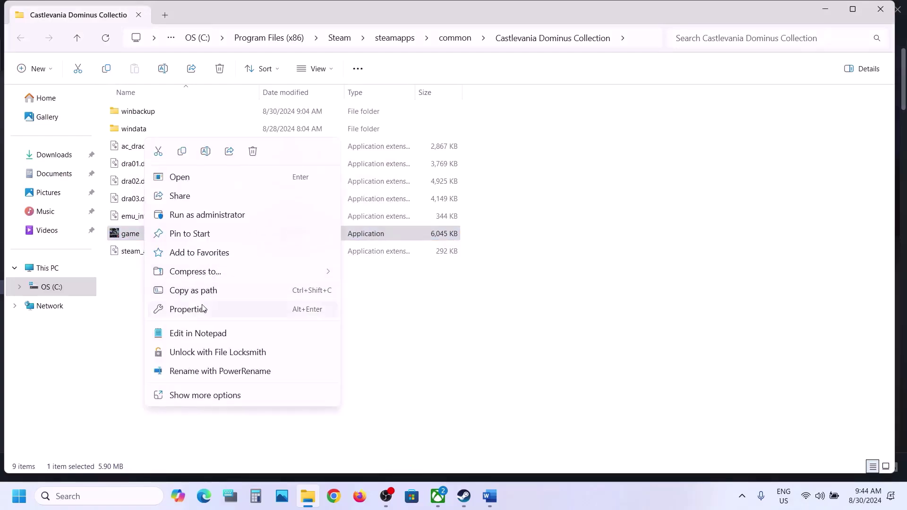
pyautogui.click(203, 308)
pyautogui.click(206, 186)
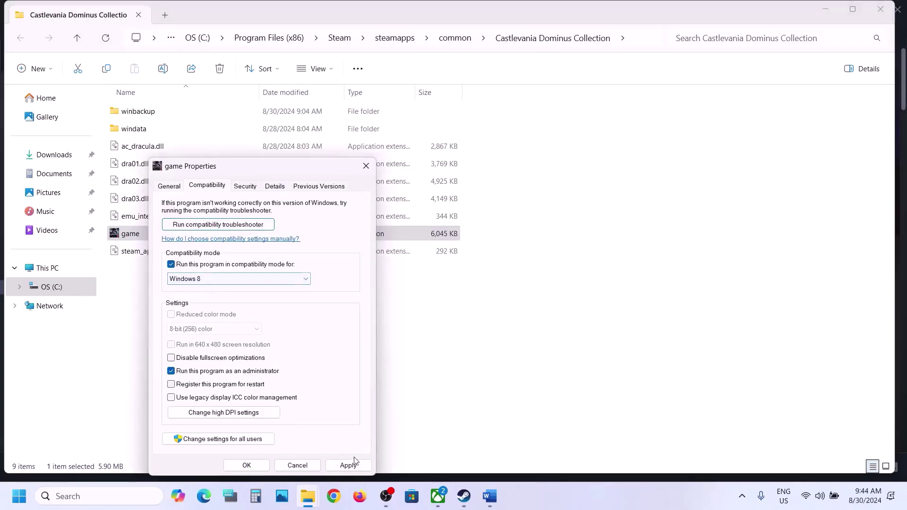
pyautogui.click(350, 462)
pyautogui.click(246, 465)
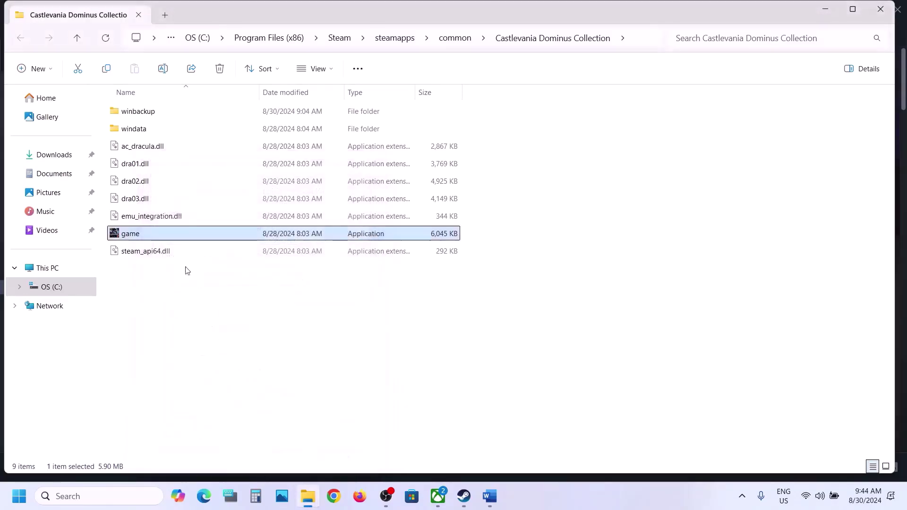
# Step: Set the game application's compatibility mode to Windows 7, disable fullscreen optimizations, and apply the settings
pyautogui.rightClick(154, 236)
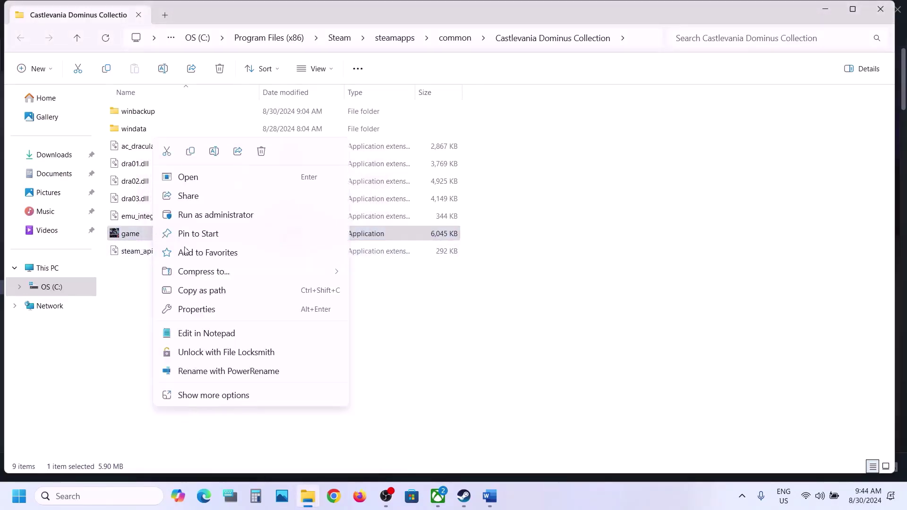
pyautogui.click(207, 309)
pyautogui.click(210, 191)
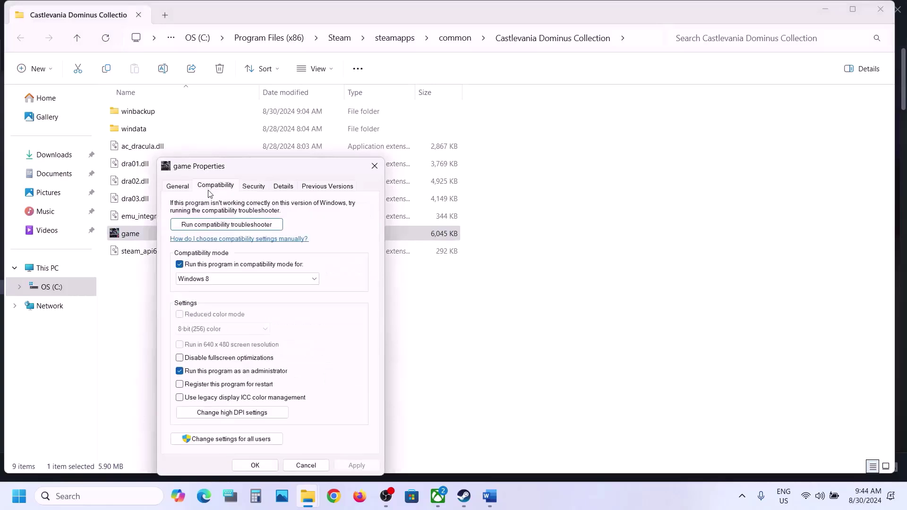
pyautogui.click(210, 278)
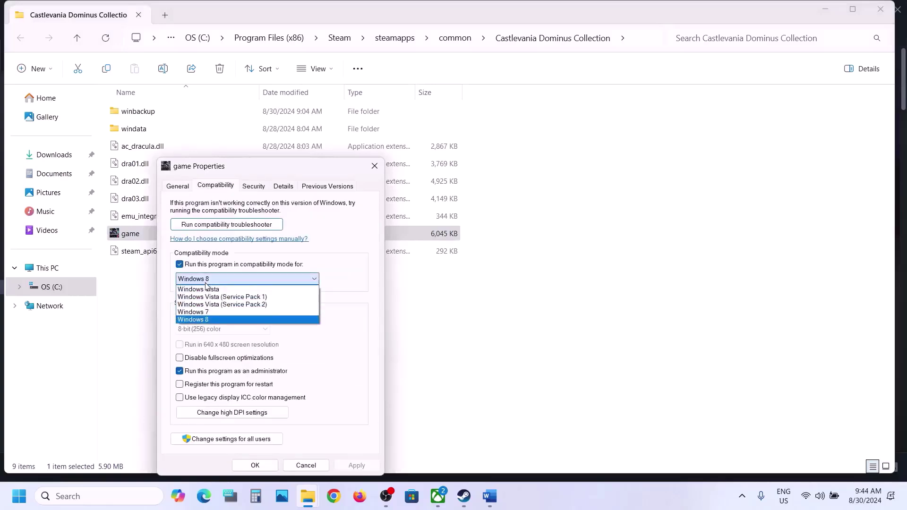
pyautogui.click(208, 312)
pyautogui.click(356, 465)
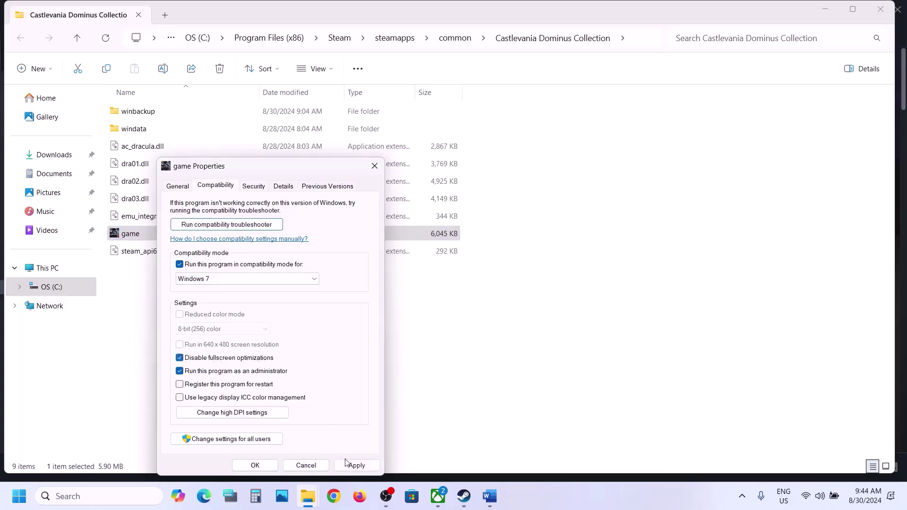
pyautogui.click(350, 465)
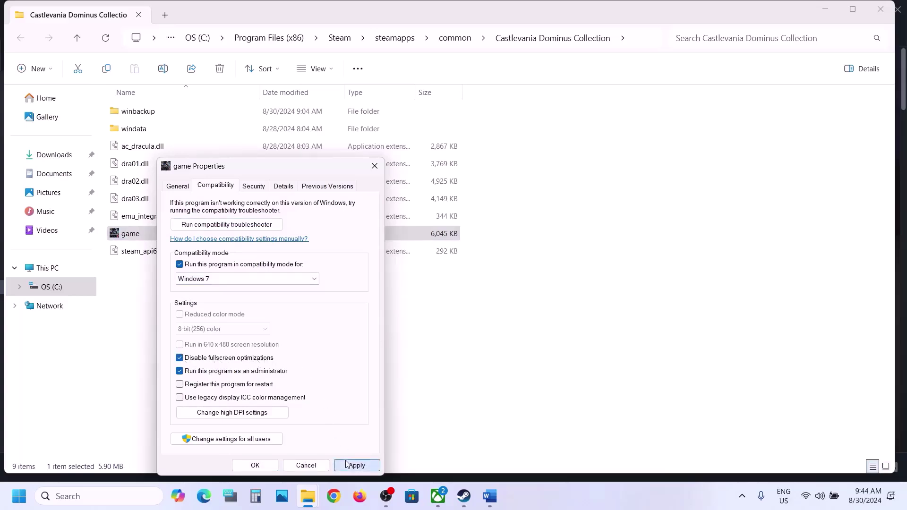
pyautogui.click(255, 465)
# Step: Turn off compatibility mode and the Disable fullscreen optimizations option for the game application, and save the properties
pyautogui.rightClick(152, 236)
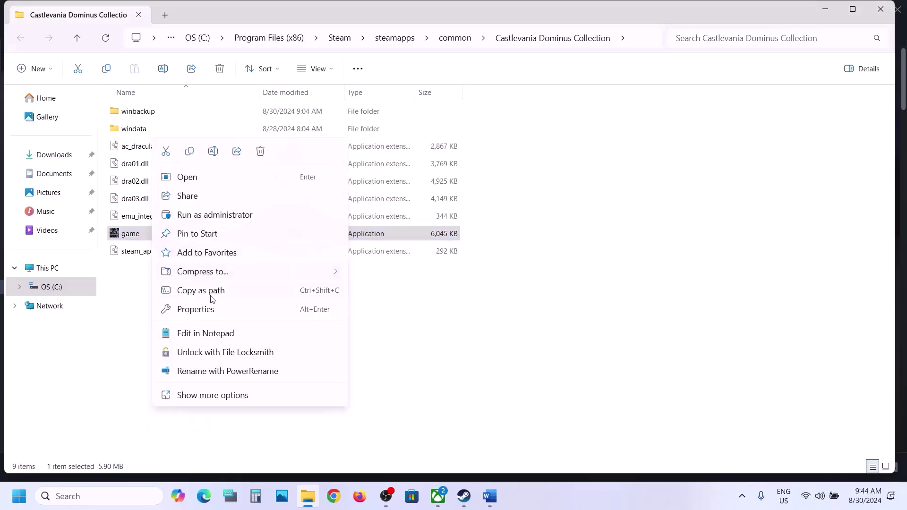
pyautogui.click(206, 314)
pyautogui.click(225, 187)
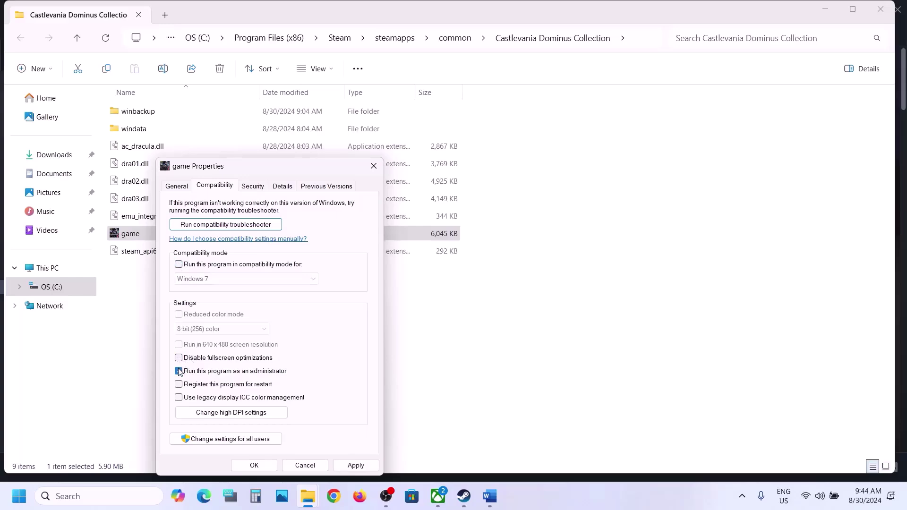
pyautogui.click(255, 465)
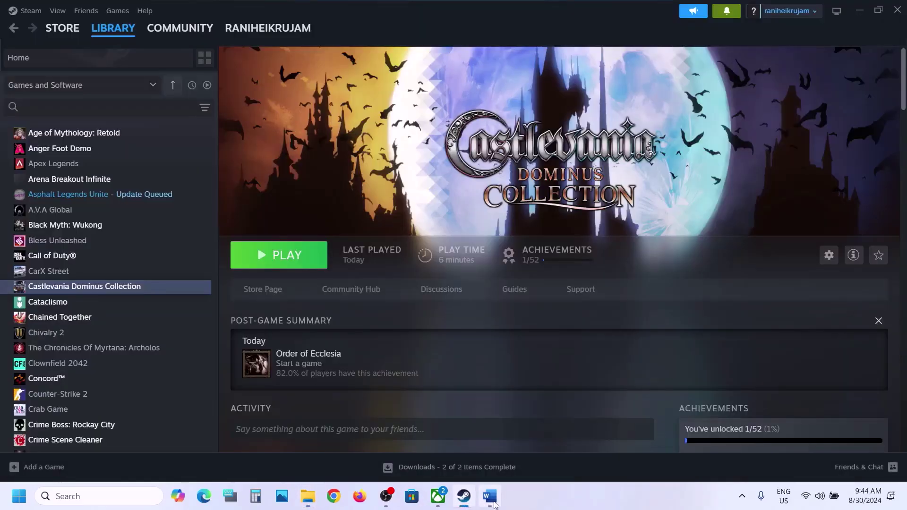
# Step: Read Step 3 in the Word document on allowing the game exe through third-party antivirus or Windows Security
pyautogui.click(494, 505)
pyautogui.scroll(-4, 356, 330)
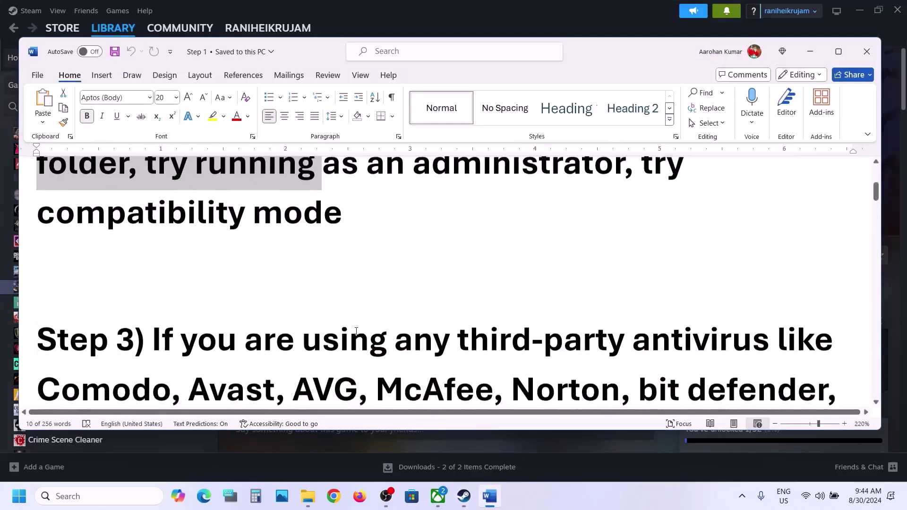
pyautogui.scroll(-2, 357, 331)
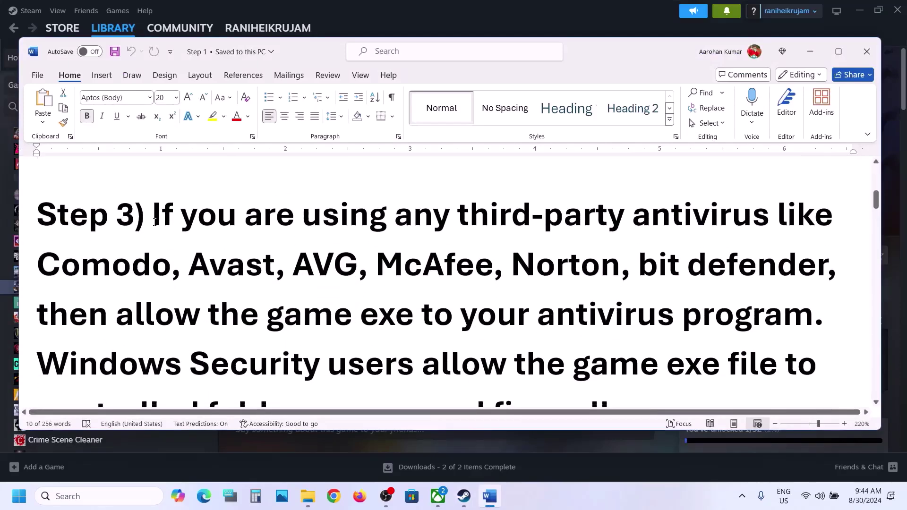
pyautogui.moveTo(155, 222); pyautogui.dragTo(380, 314)
pyautogui.click(378, 314)
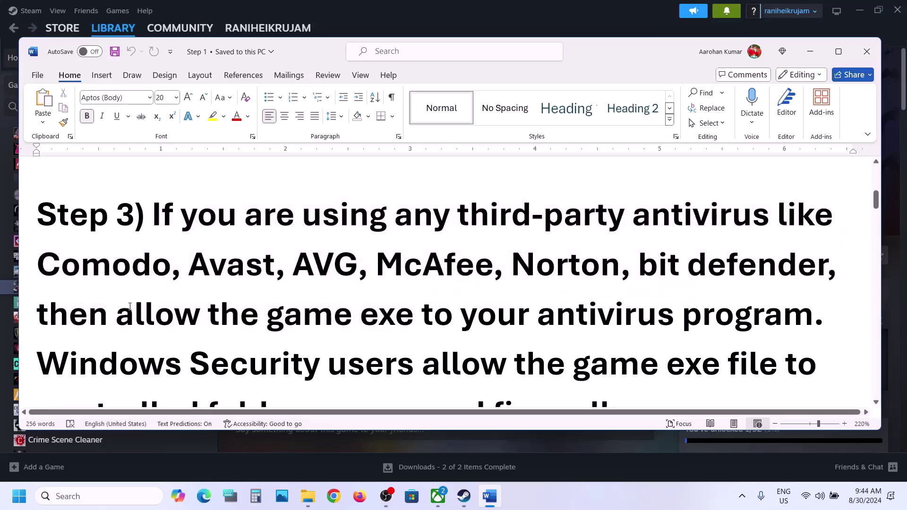
pyautogui.moveTo(130, 307); pyautogui.dragTo(812, 314)
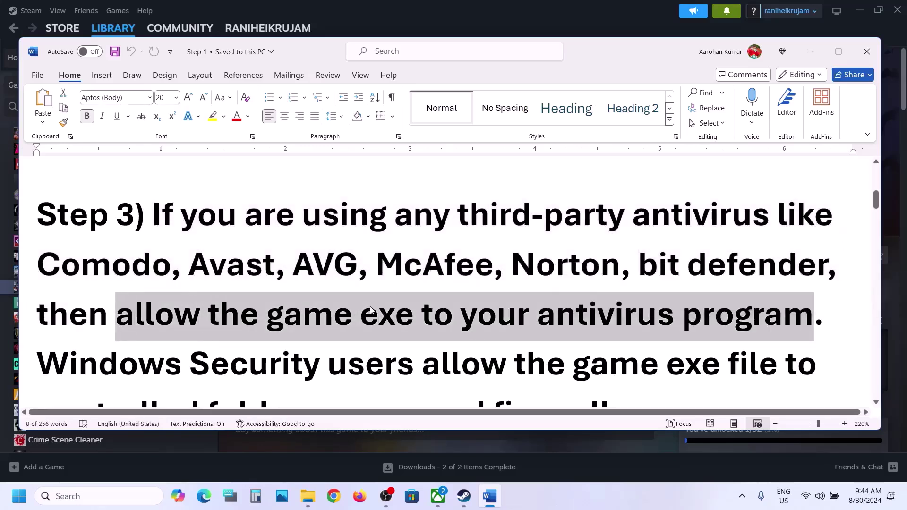
pyautogui.scroll(-2, 371, 310)
pyautogui.moveTo(125, 305); pyautogui.dragTo(325, 309)
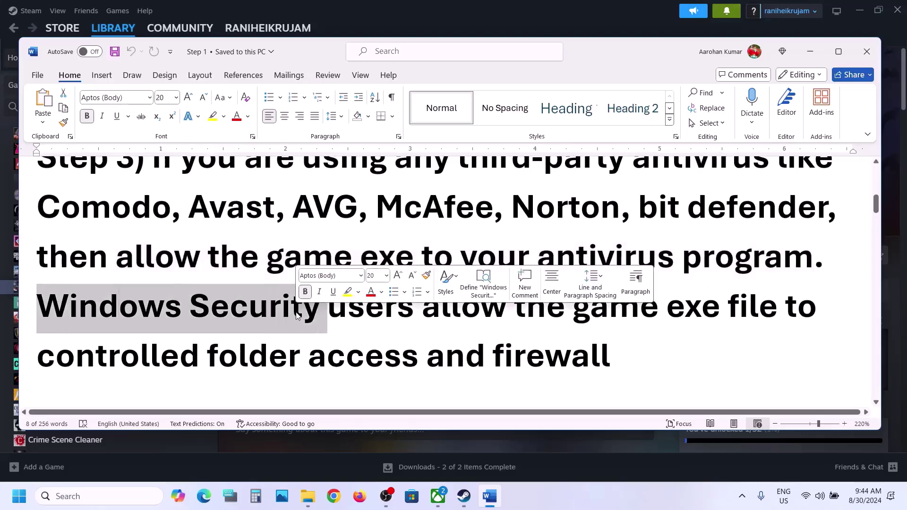
# Step: Open Virus & threat protection in Windows Security through the Privacy & security settings
pyautogui.click(18, 502)
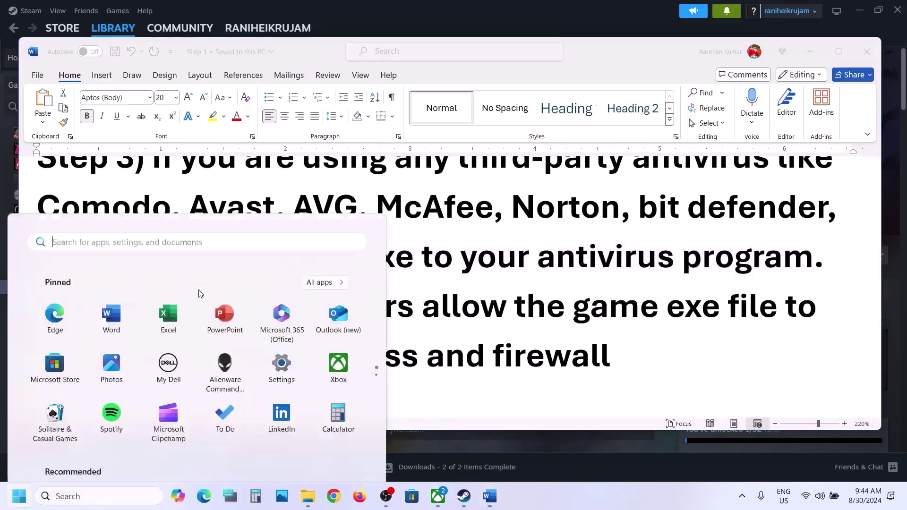
pyautogui.click(281, 198)
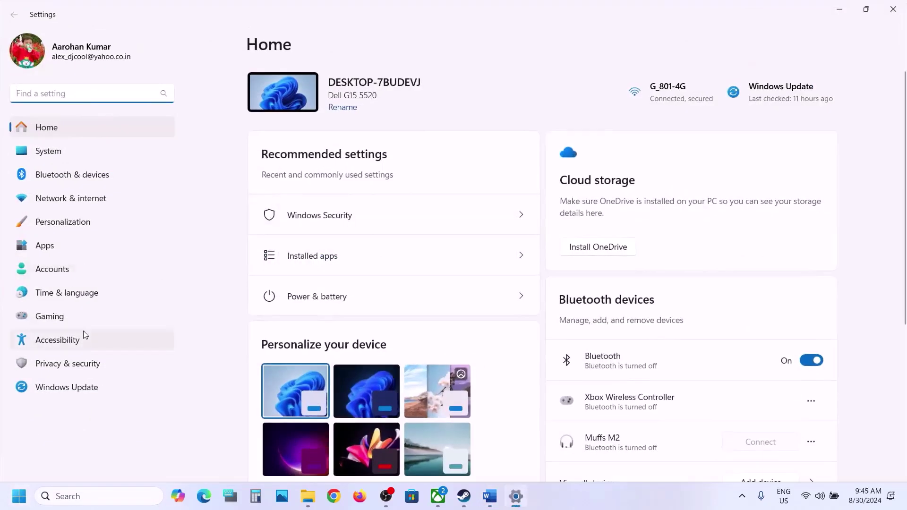
pyautogui.click(69, 371)
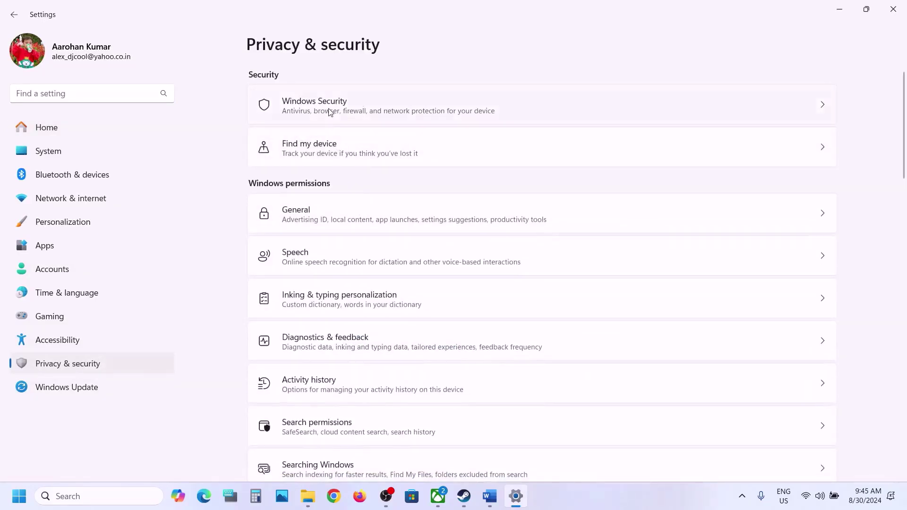
pyautogui.click(329, 112)
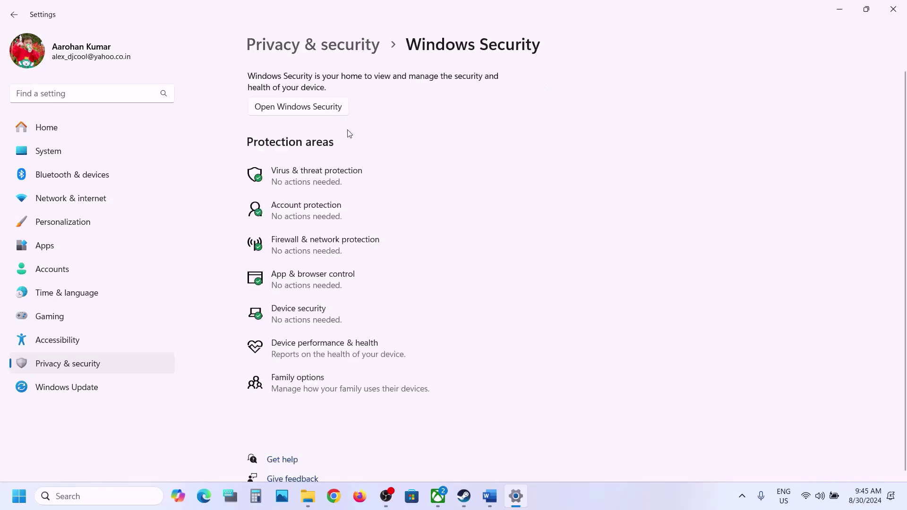
pyautogui.click(317, 178)
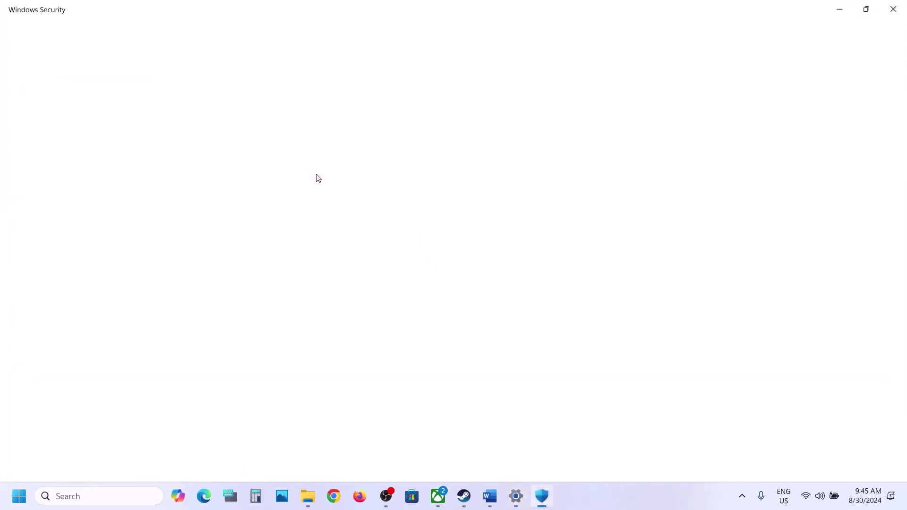
# Step: Open the list of apps allowed through Controlled folder access in the Ransomware protection settings
pyautogui.scroll(-2, 298, 372)
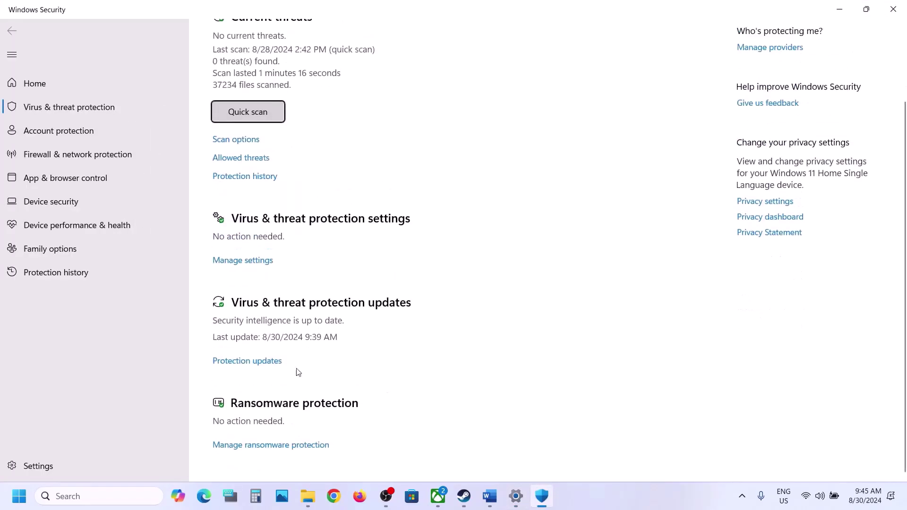
pyautogui.click(282, 446)
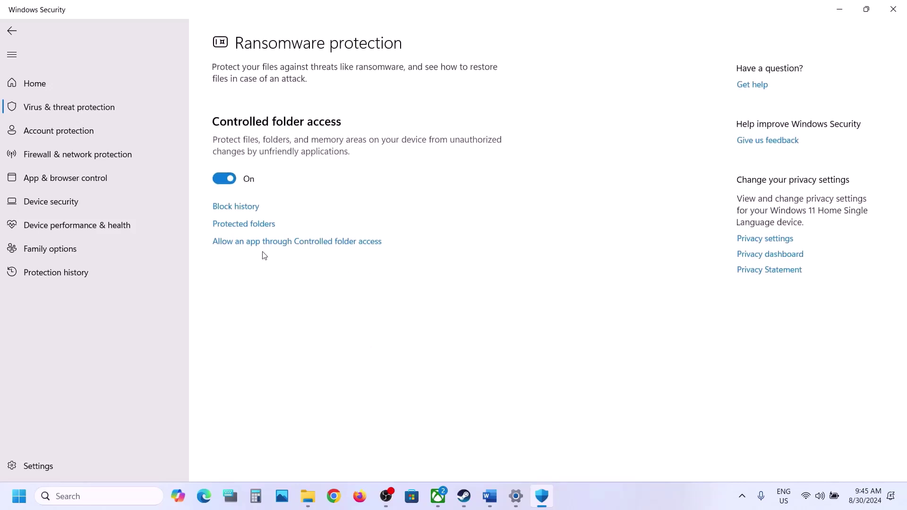
pyautogui.click(308, 243)
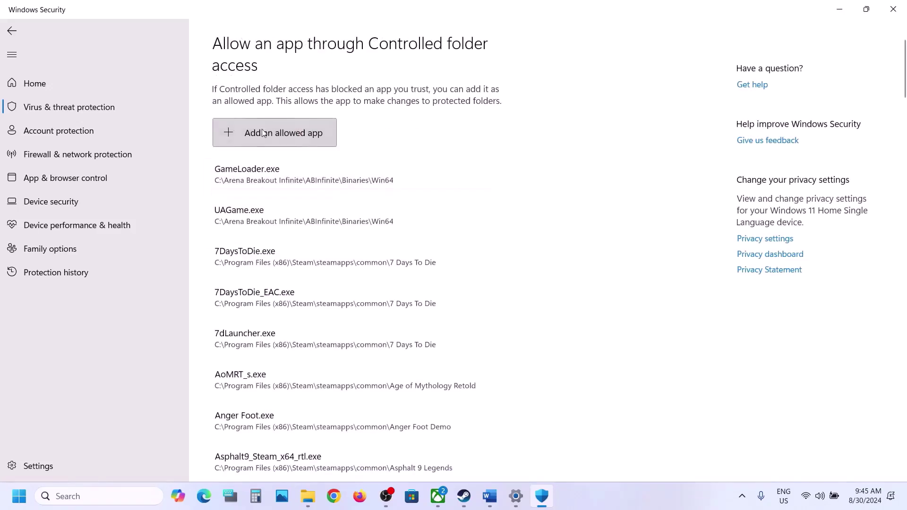
# Step: Start adding an allowed app by browsing all apps and go to C:\Program Files (x86)\Steam\steamapps\common
pyautogui.click(260, 142)
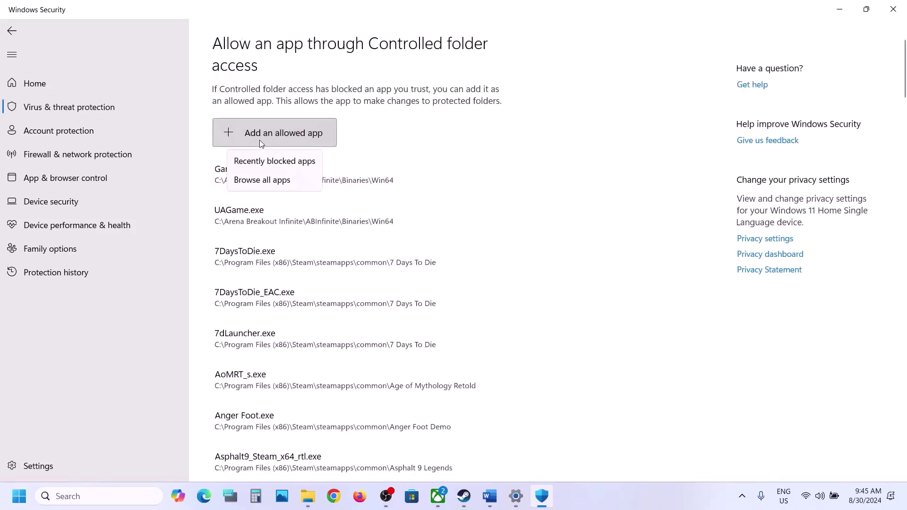
pyautogui.click(263, 184)
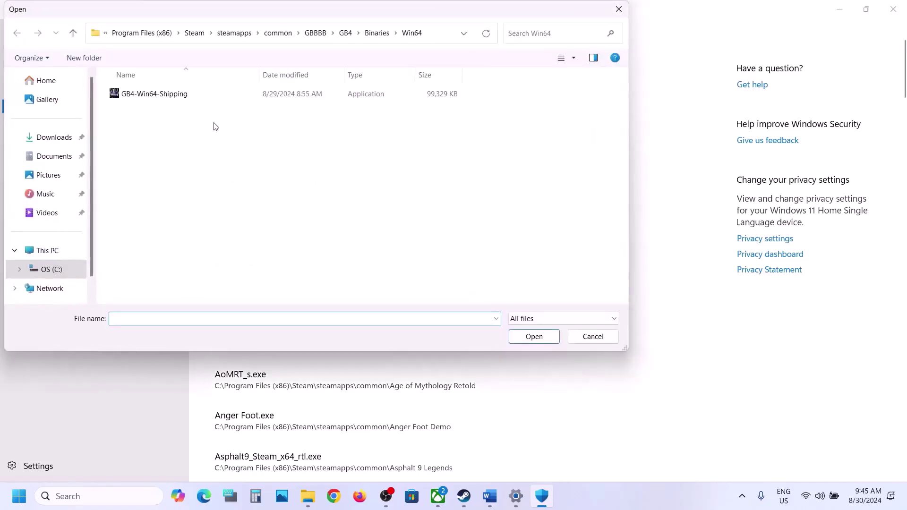
pyautogui.click(47, 250)
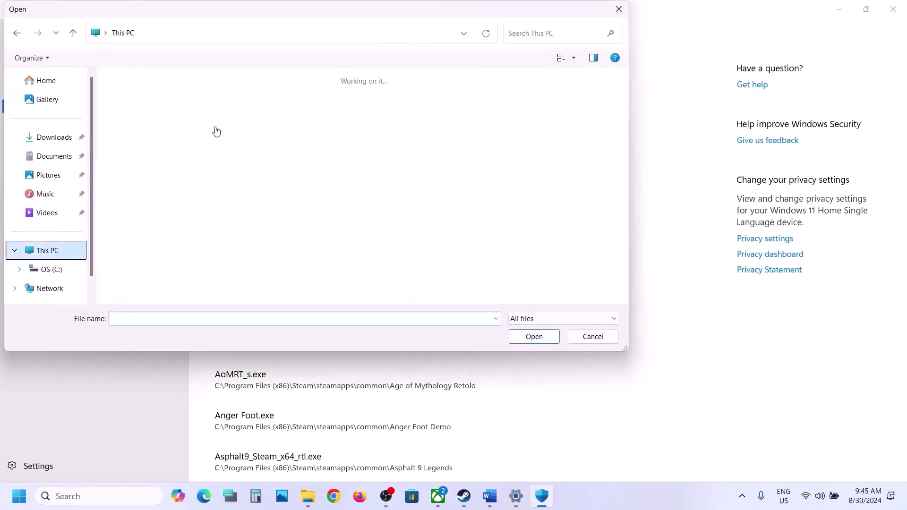
pyautogui.doubleClick(189, 112)
pyautogui.scroll(-3, 188, 114)
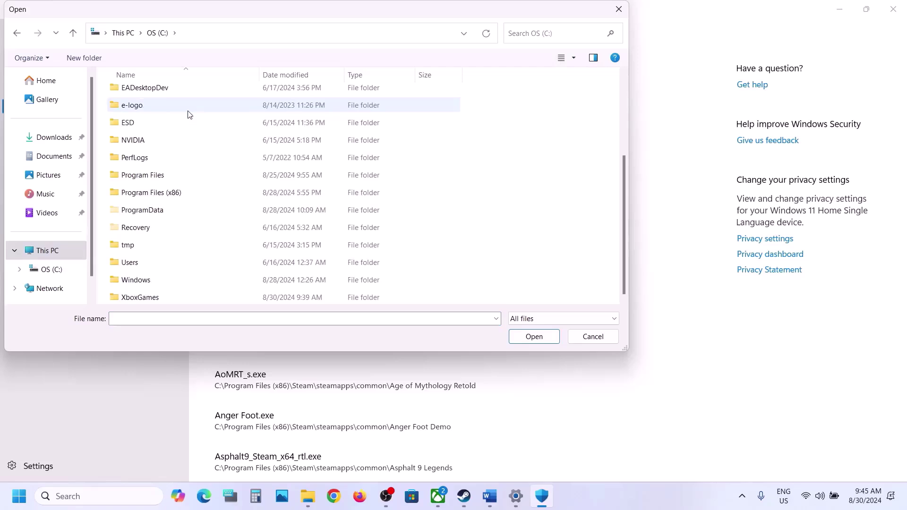
pyautogui.doubleClick(160, 193)
pyautogui.scroll(-5, 158, 194)
pyautogui.doubleClick(137, 207)
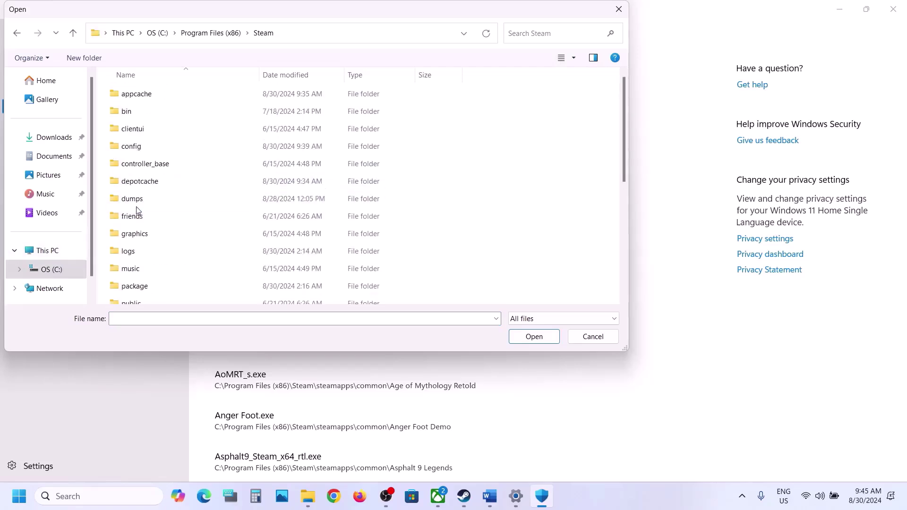
pyautogui.scroll(-5, 138, 210)
pyautogui.doubleClick(140, 121)
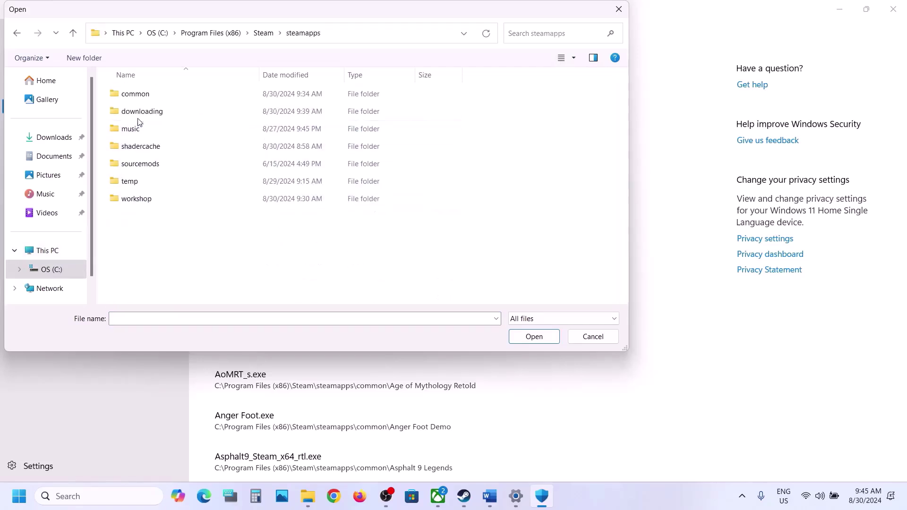
pyautogui.doubleClick(140, 96)
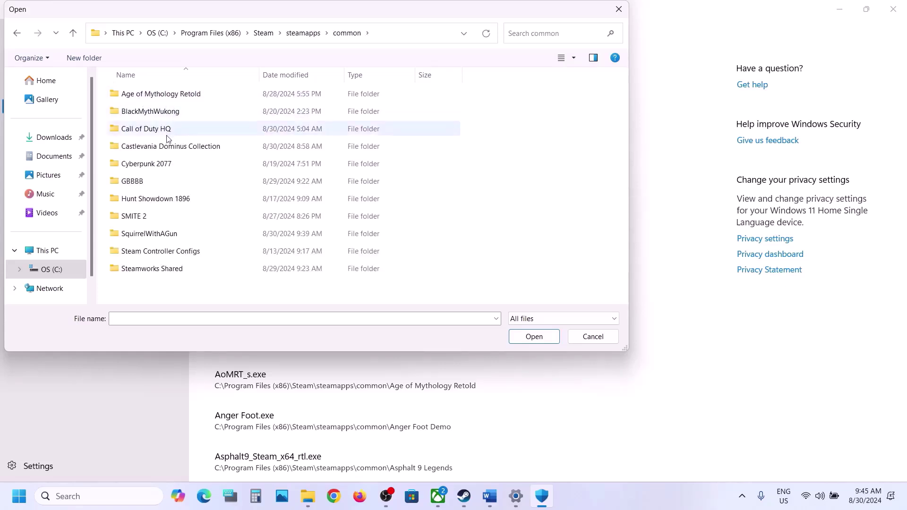
# Step: Allow the game application from the Castlevania Dominus Collection folder through Controlled folder access
pyautogui.doubleClick(162, 151)
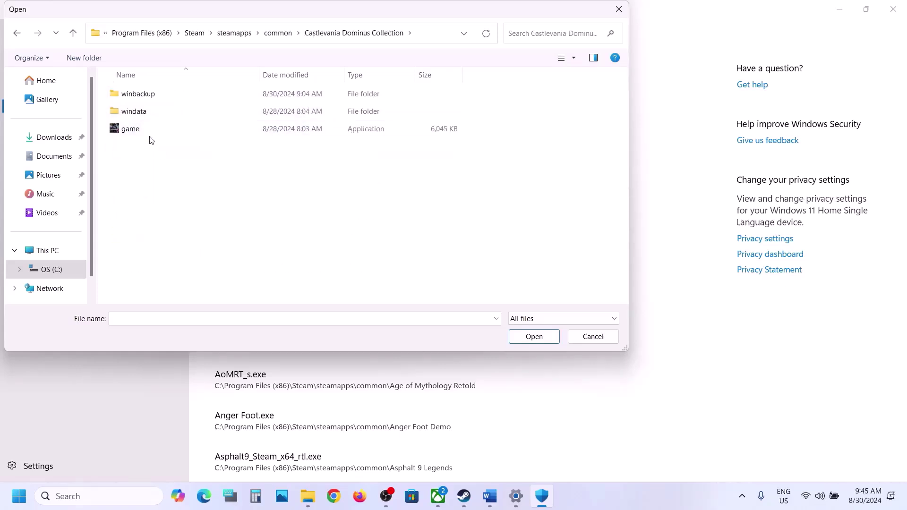
pyautogui.click(142, 133)
pyautogui.click(527, 336)
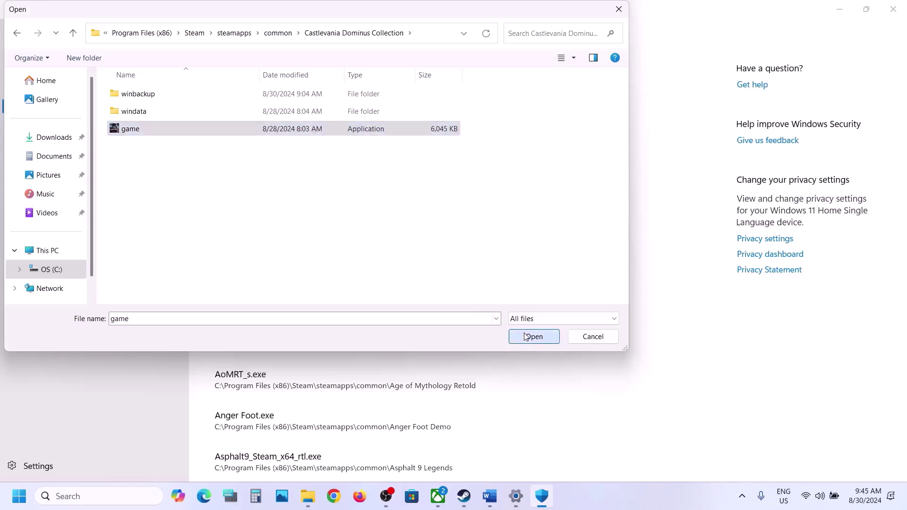
# Step: Open Windows Defender Firewall's allowed apps through Control Panel's System and Security and unlock the list for changes
pyautogui.click(103, 498)
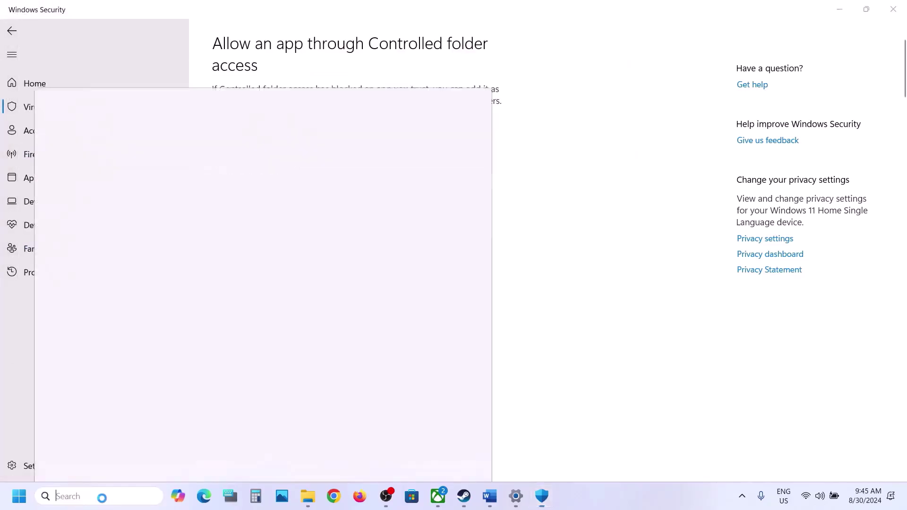
pyautogui.write('control')
pyautogui.press('Return')
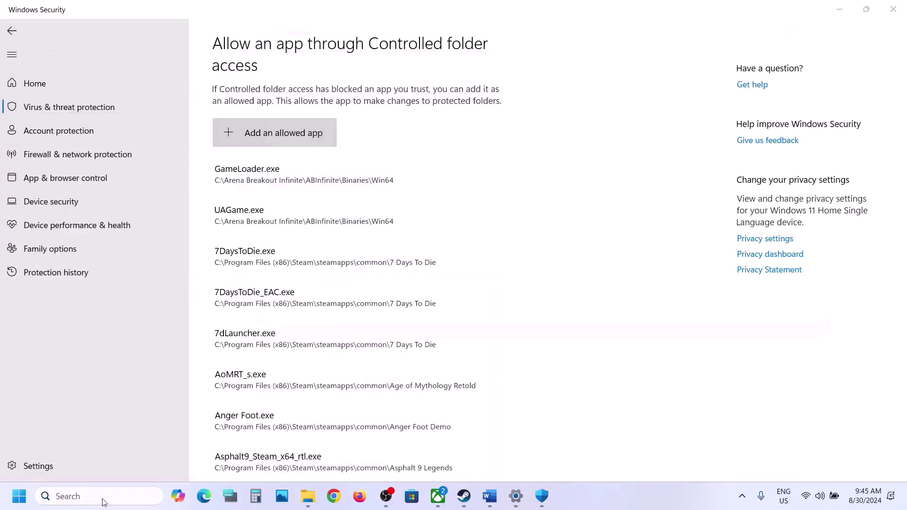
pyautogui.click(441, 101)
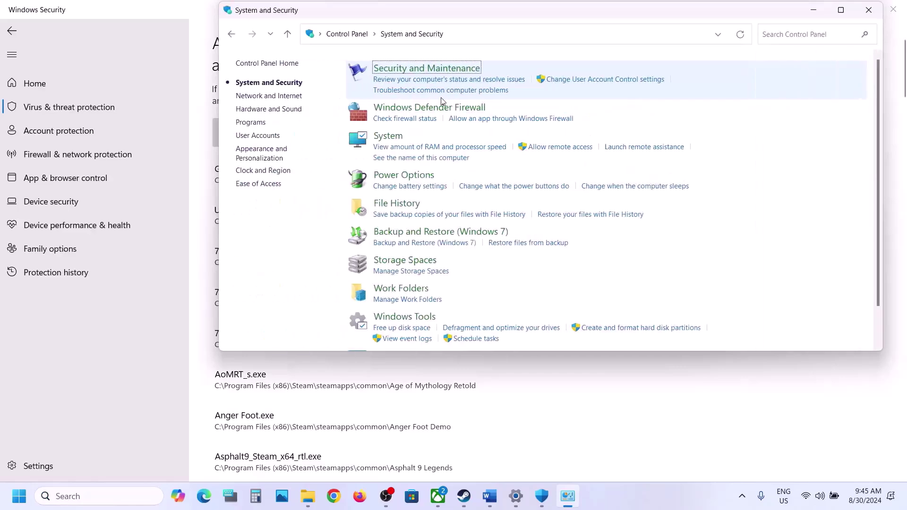
pyautogui.click(424, 108)
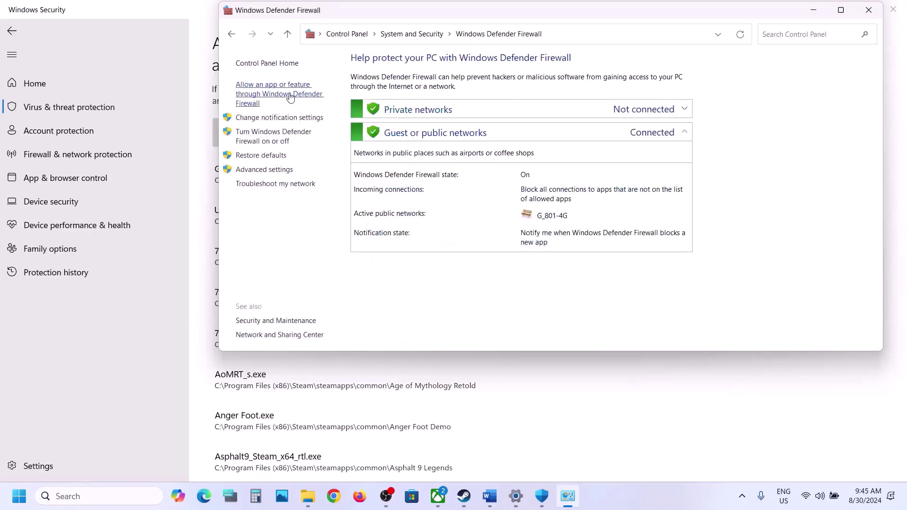
pyautogui.click(290, 98)
pyautogui.click(688, 98)
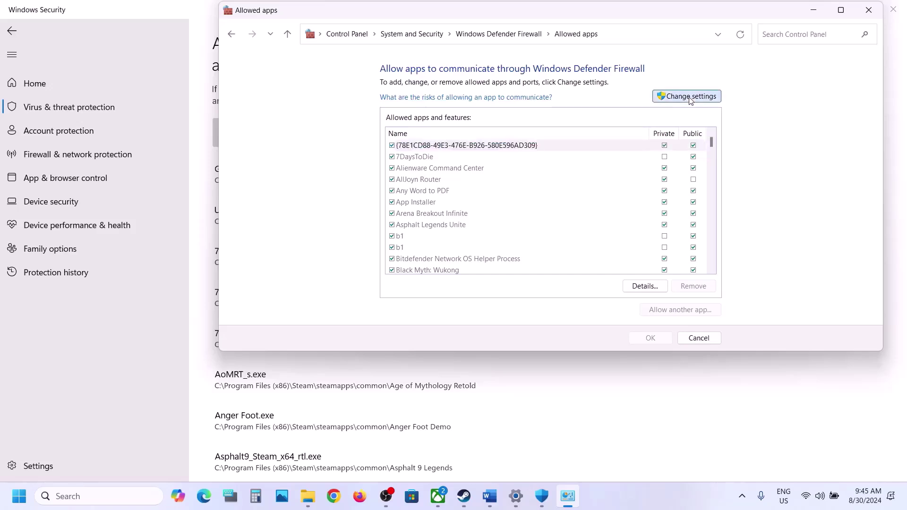
# Step: Try to add the game application from steamapps\common\Castlevania Dominus Collection to the apps allowed through the firewall
pyautogui.click(686, 311)
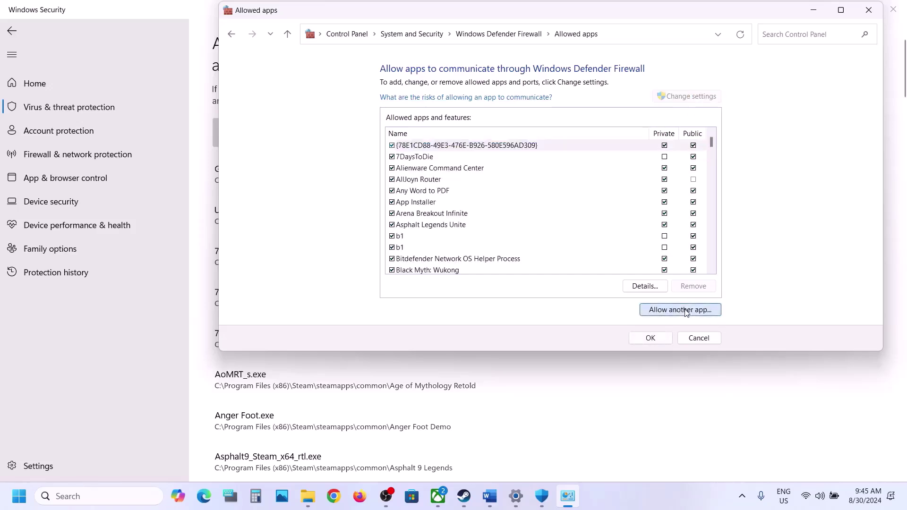
pyautogui.click(630, 242)
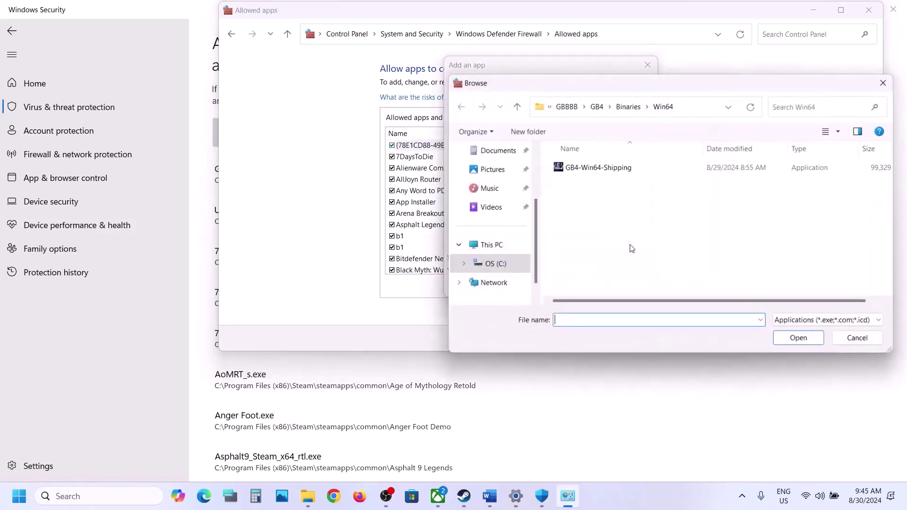
pyautogui.click(568, 107)
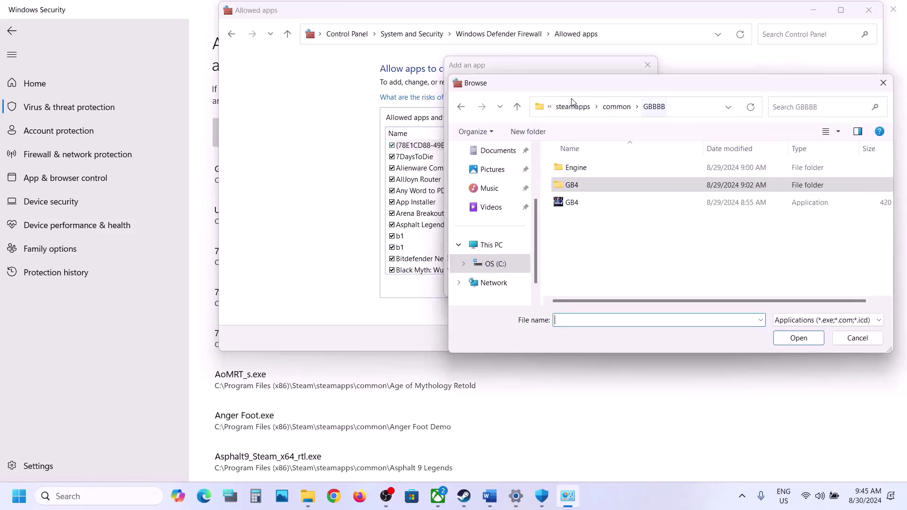
pyautogui.click(572, 106)
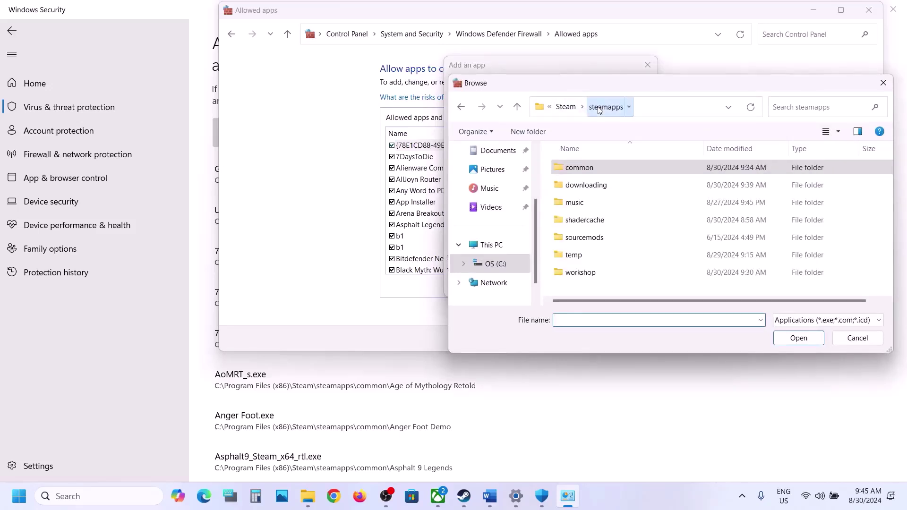
pyautogui.doubleClick(583, 173)
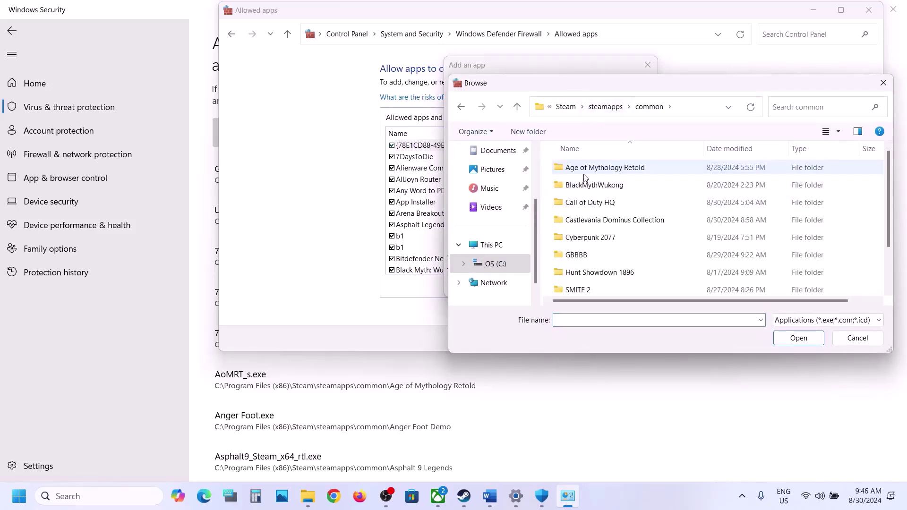
pyautogui.doubleClick(588, 219)
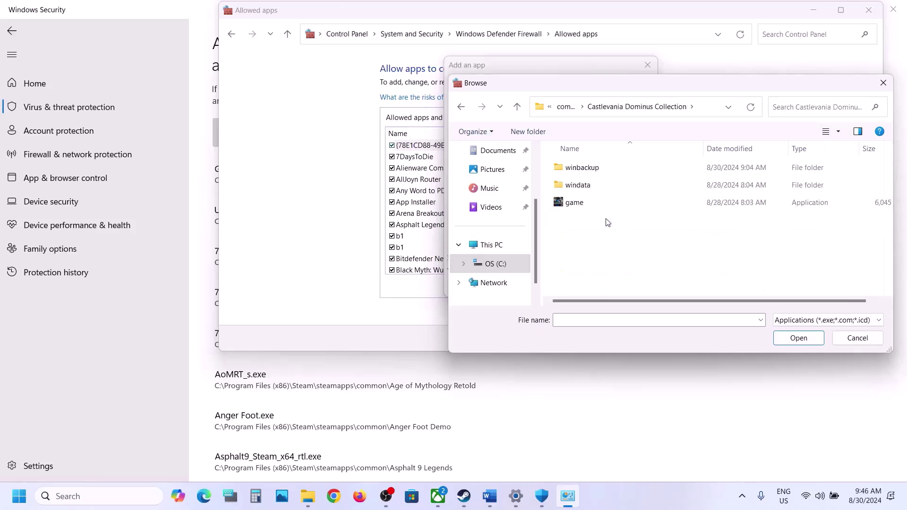
pyautogui.click(593, 206)
pyautogui.click(798, 338)
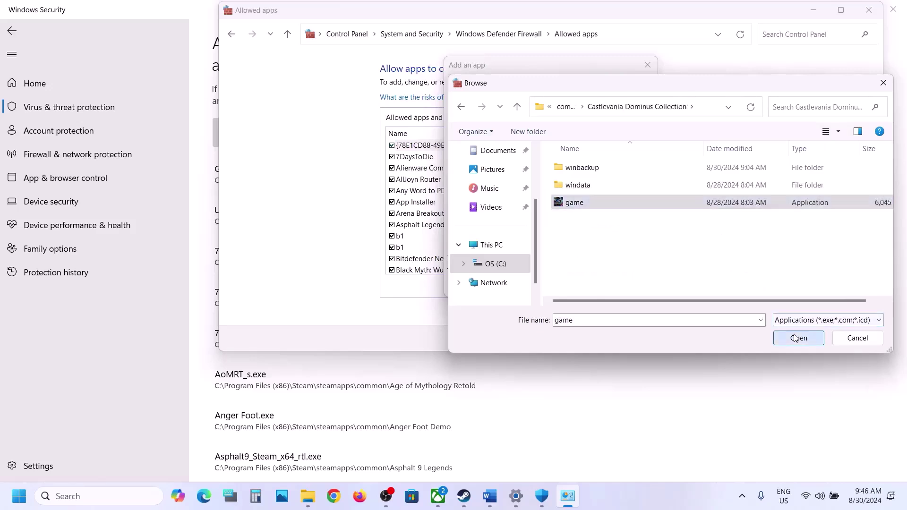
pyautogui.click(590, 287)
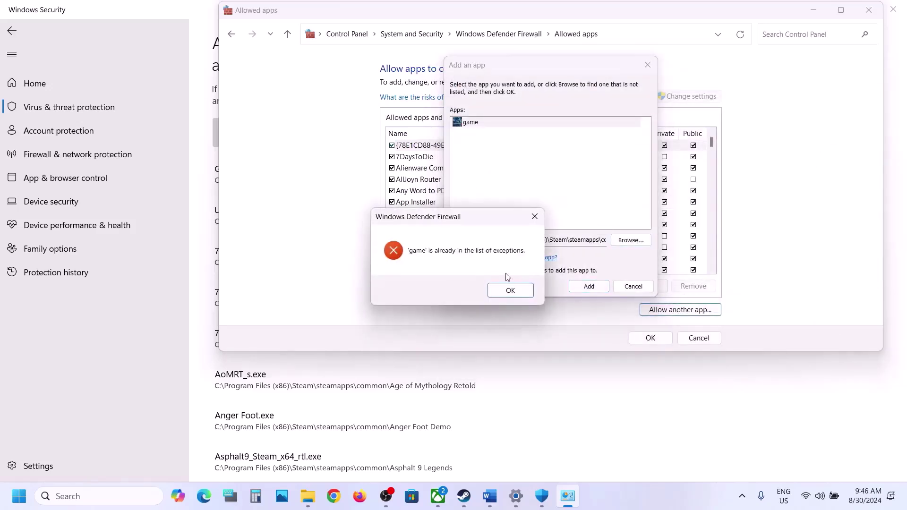
pyautogui.click(510, 290)
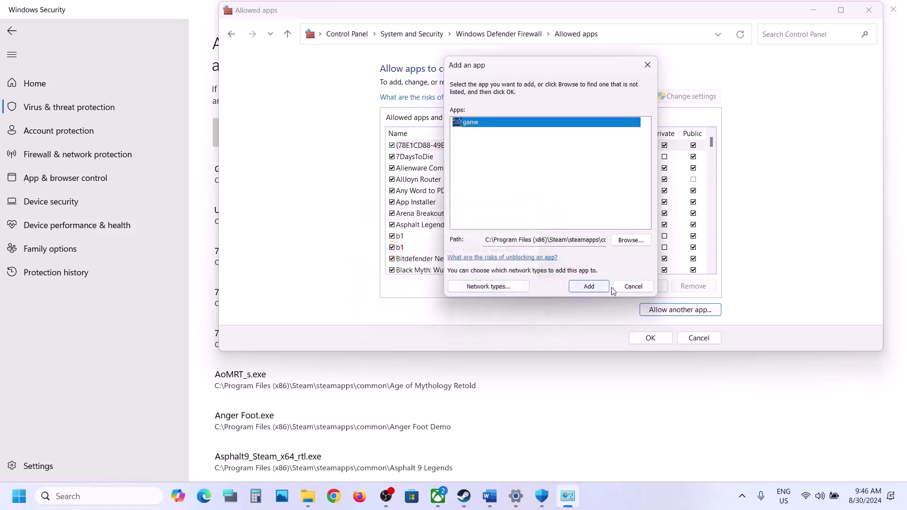
pyautogui.click(632, 286)
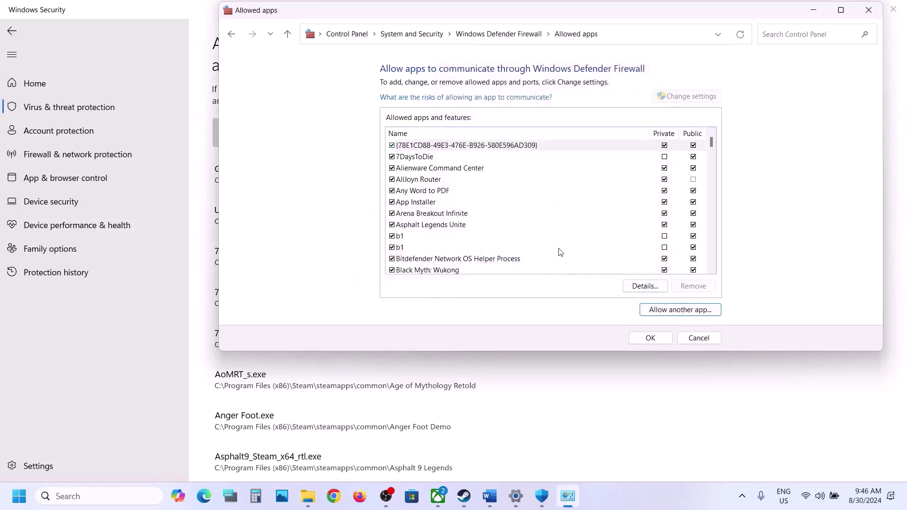
# Step: Check the entries starting with G in the firewall's allowed apps list and leave it without saving changes
pyautogui.click(559, 248)
pyautogui.press('g')
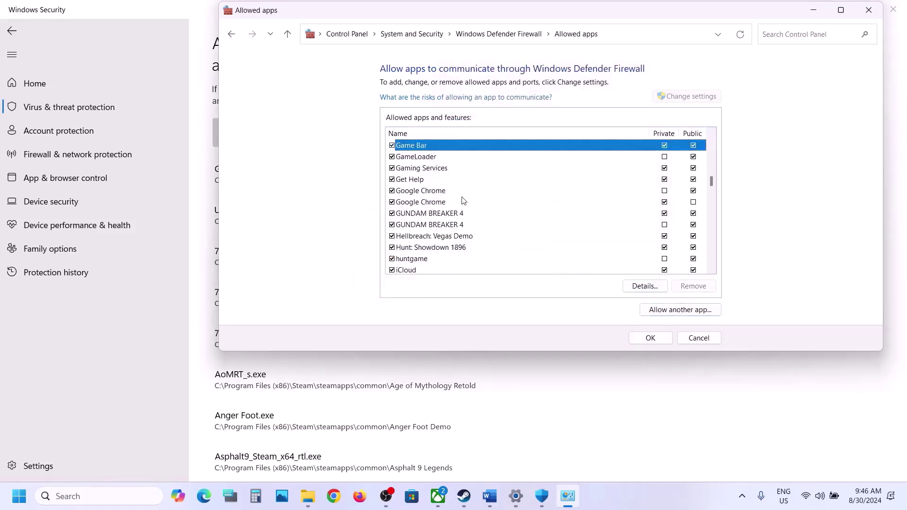
pyautogui.click(699, 338)
# Step: Close the Control Panel, Windows Security and Settings windows to return to the Word document
pyautogui.click(868, 9)
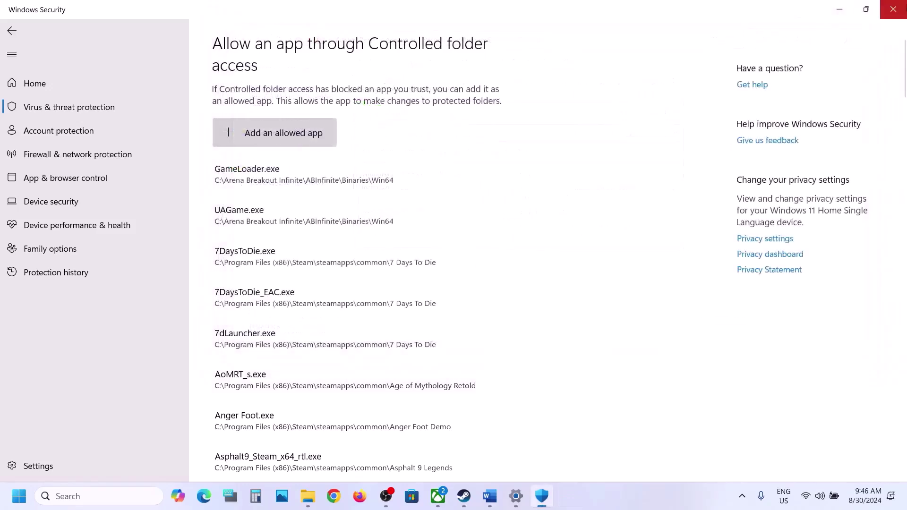
pyautogui.click(893, 9)
pyautogui.click(894, 9)
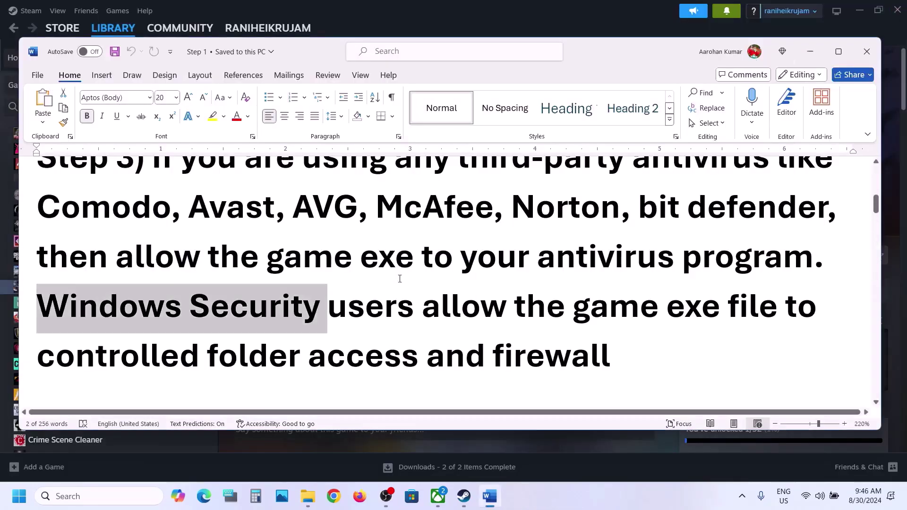
# Step: Read Step 4 in the Word document on a clean graphics card driver installation, including the NVIDIA and AMD links
pyautogui.scroll(-4, 399, 279)
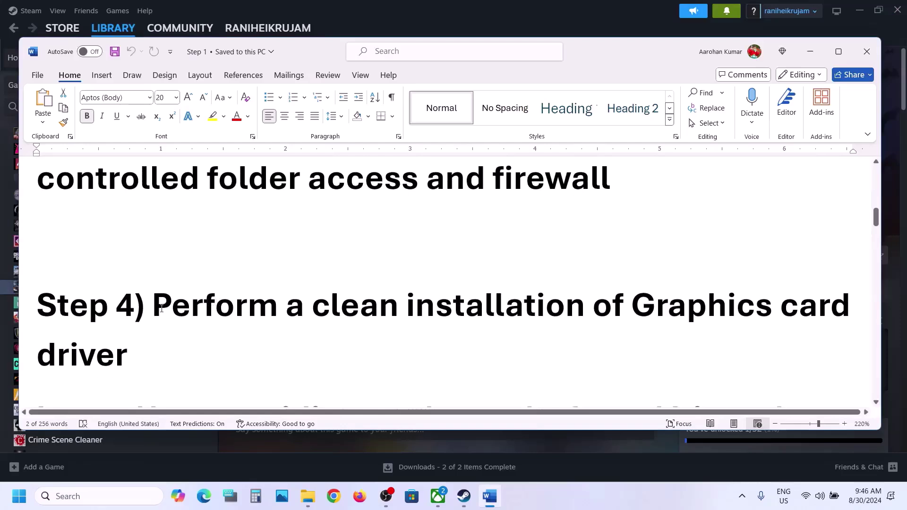
pyautogui.moveTo(161, 308); pyautogui.dragTo(307, 338)
pyautogui.scroll(-3, 307, 338)
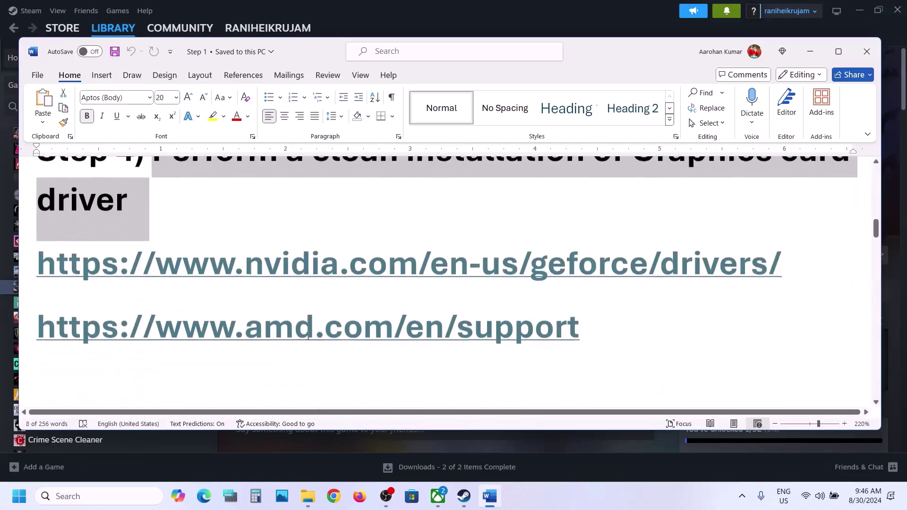
pyautogui.moveTo(183, 261); pyautogui.dragTo(387, 264)
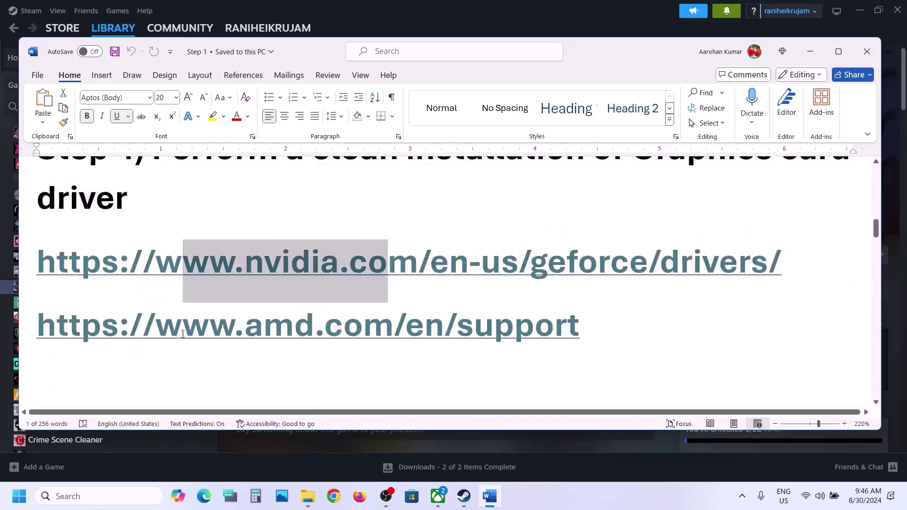
pyautogui.moveTo(183, 335); pyautogui.dragTo(365, 335)
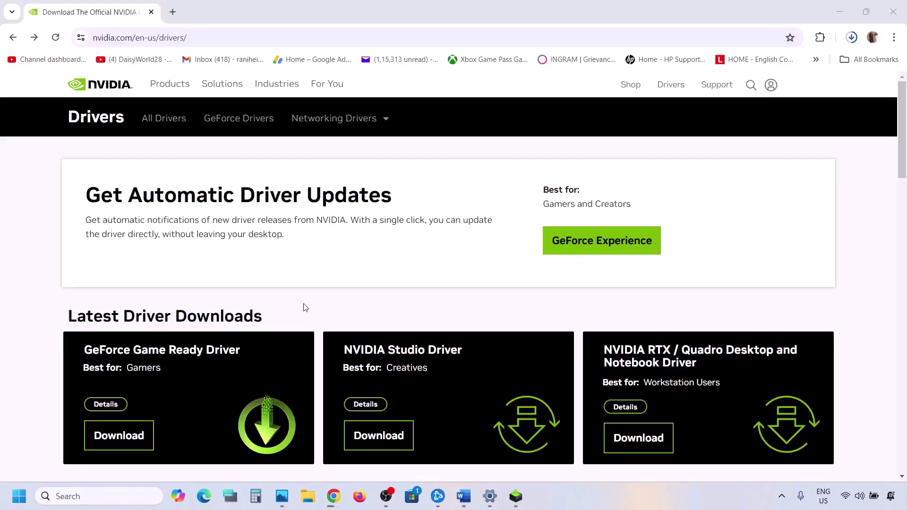
# Step: Run the manual driver search on the NVIDIA drivers page for the GeForce RTX 3050 Laptop GPU on Windows 11
pyautogui.scroll(-8, 210, 338)
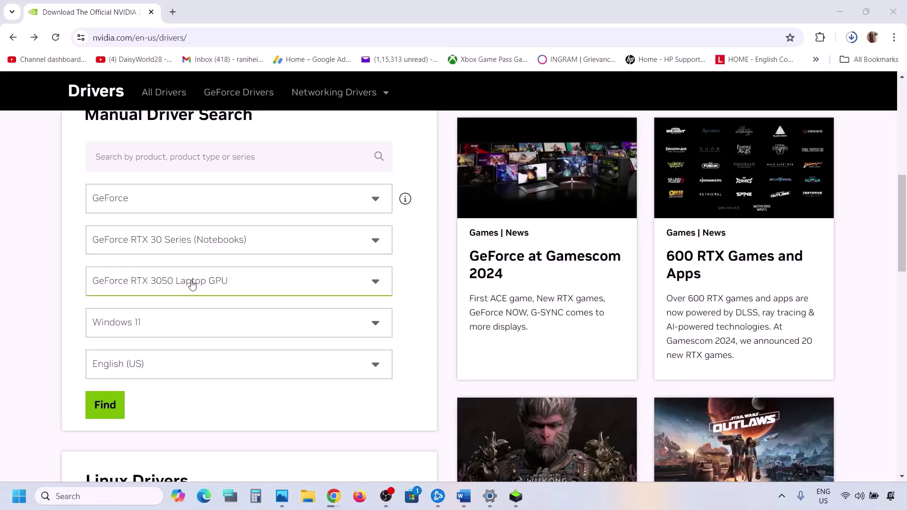
pyautogui.click(170, 255)
pyautogui.click(75, 262)
pyautogui.click(134, 335)
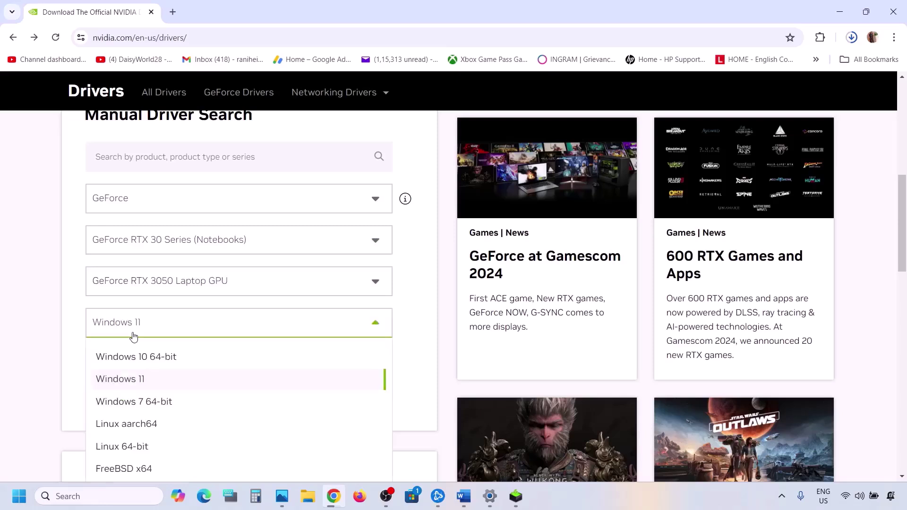
pyautogui.click(49, 308)
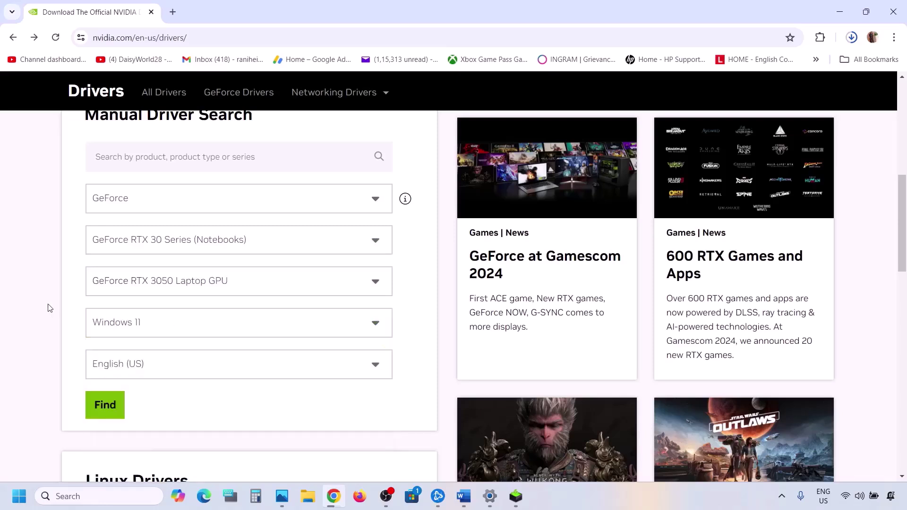
pyautogui.scroll(-1, 156, 345)
pyautogui.click(108, 356)
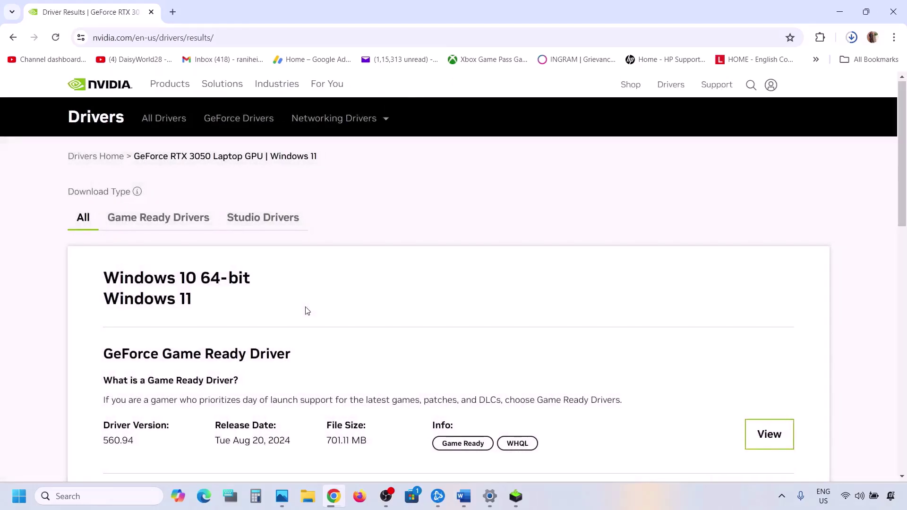
# Step: Open the GeForce Game Ready Driver 560.94 from the driver results and download it
pyautogui.scroll(-3, 305, 311)
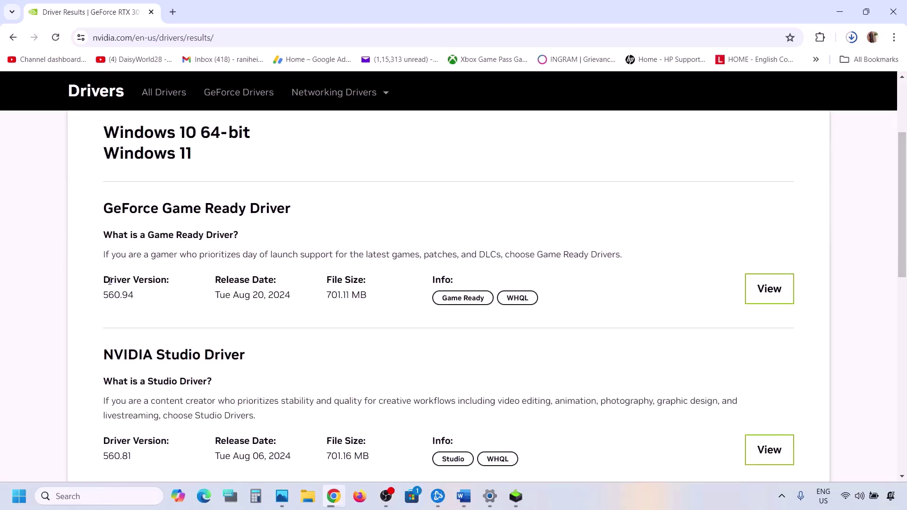
pyautogui.moveTo(109, 281); pyautogui.dragTo(165, 276)
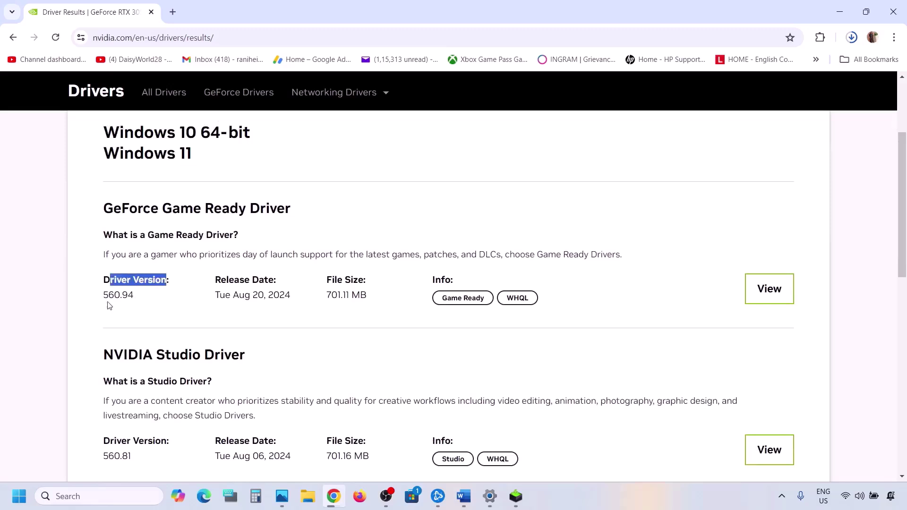
pyautogui.moveTo(110, 295); pyautogui.dragTo(145, 297)
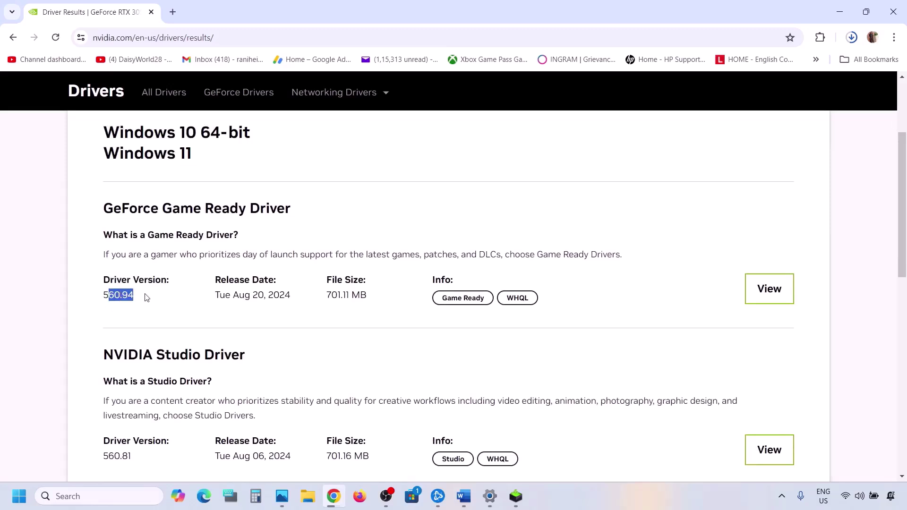
pyautogui.click(775, 286)
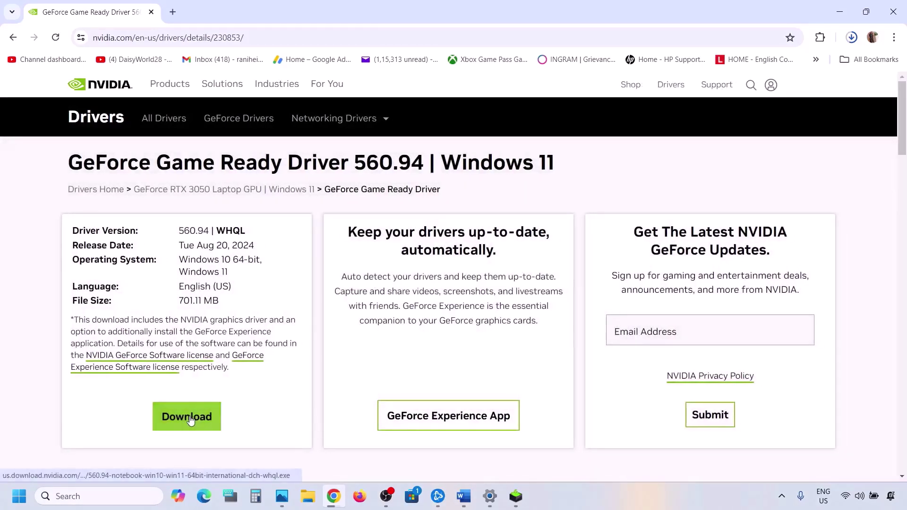
pyautogui.click(191, 419)
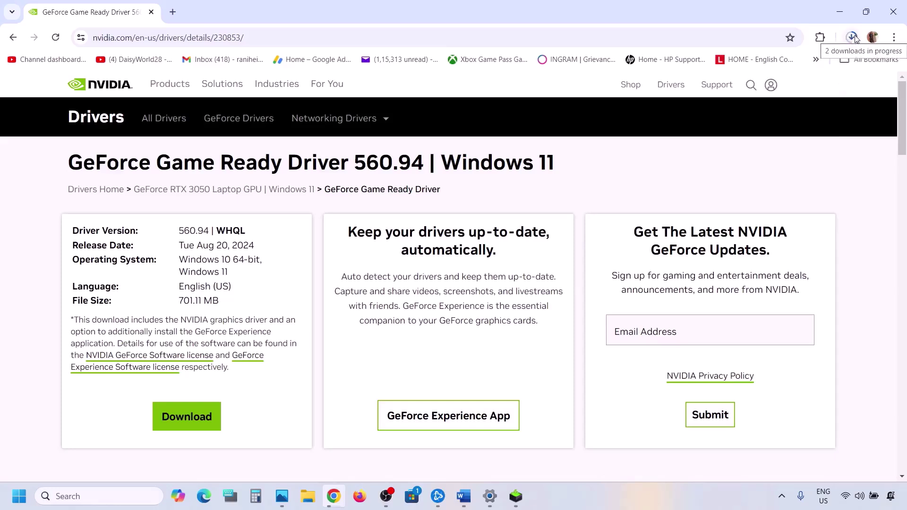
# Step: Install the NVIDIA graphics driver with GeForce Experience, using the Custom (Advanced) option with a clean installation
pyautogui.click(516, 500)
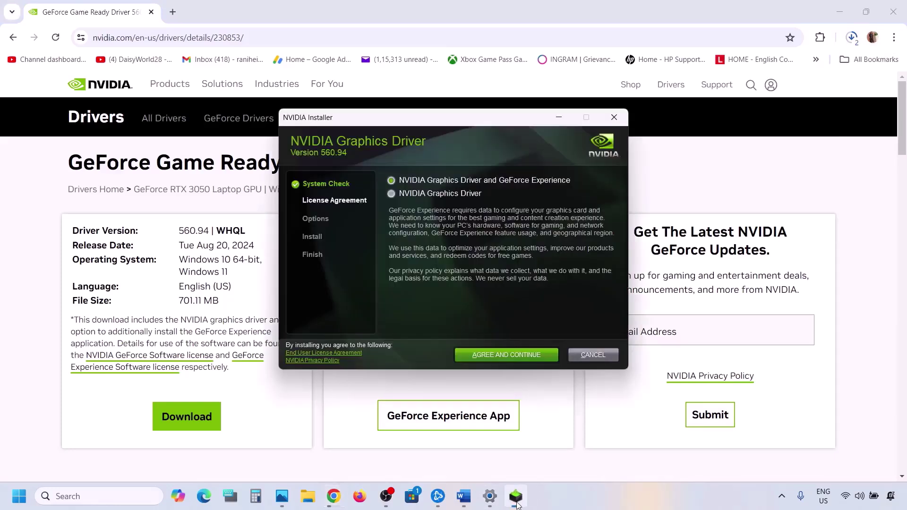
pyautogui.click(508, 354)
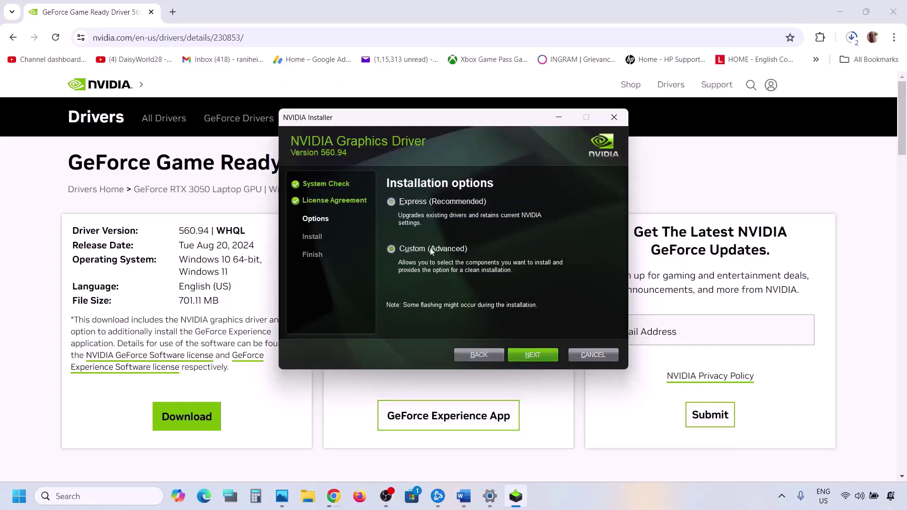
pyautogui.click(524, 356)
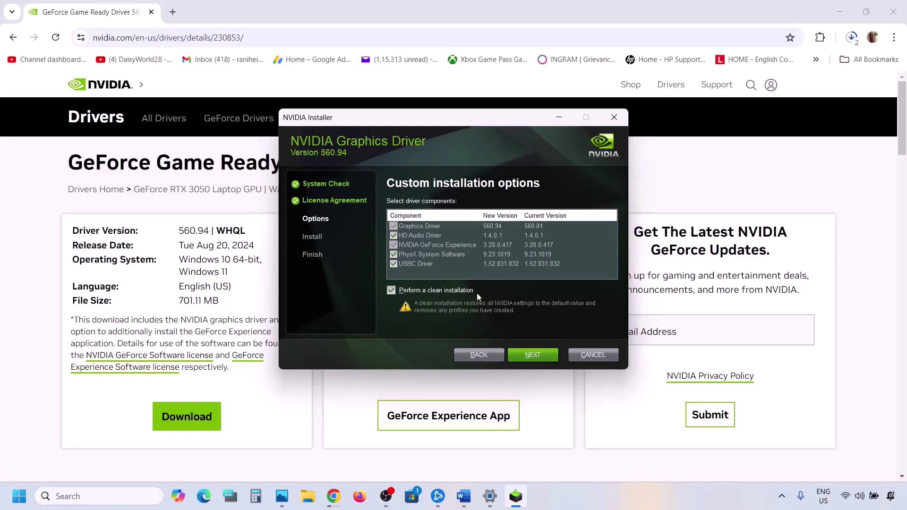
pyautogui.click(536, 356)
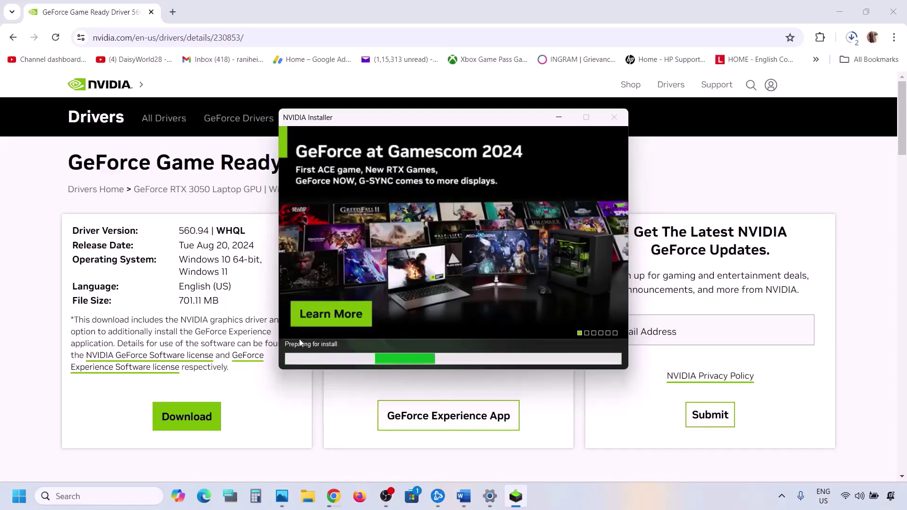
pyautogui.click(19, 496)
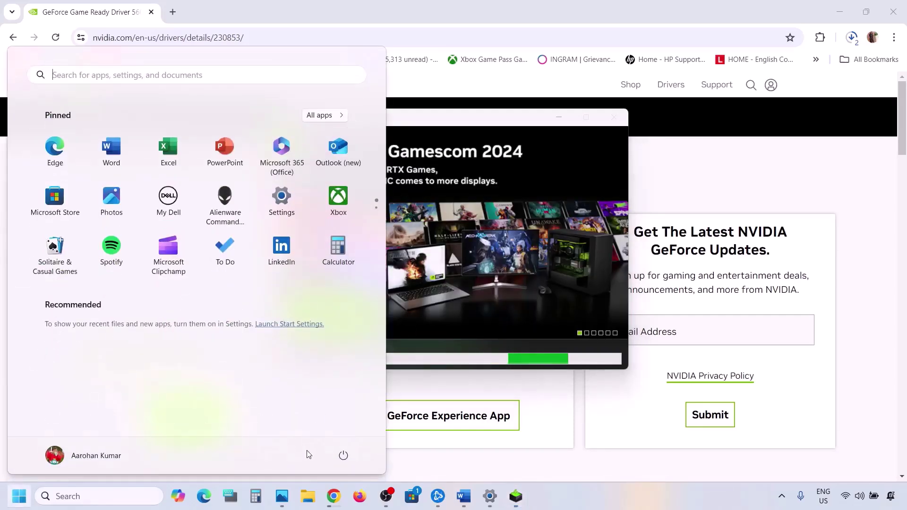
pyautogui.click(343, 456)
pyautogui.press('Escape')
pyautogui.click(574, 266)
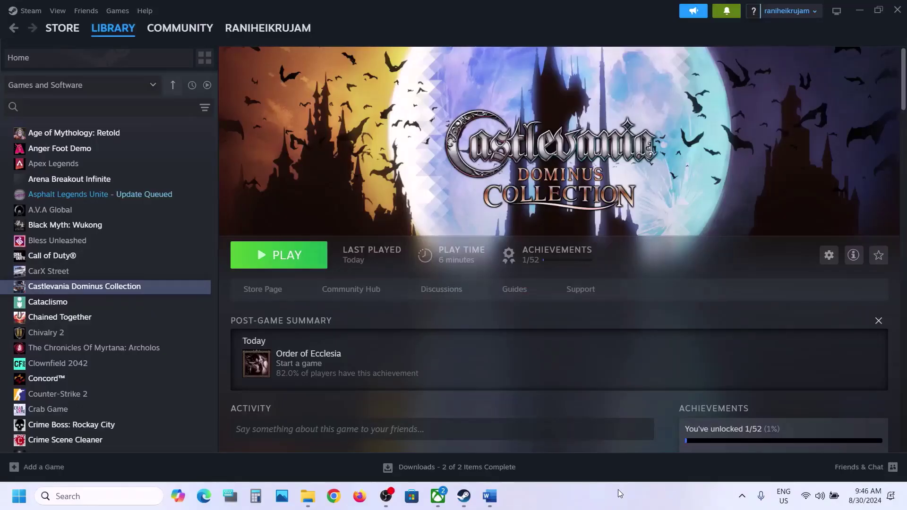
# Step: Switch to the Word document and copy the word "graphics" from Step 5 on running the game on the dedicated graphics card
pyautogui.click(491, 497)
pyautogui.scroll(-5, 425, 327)
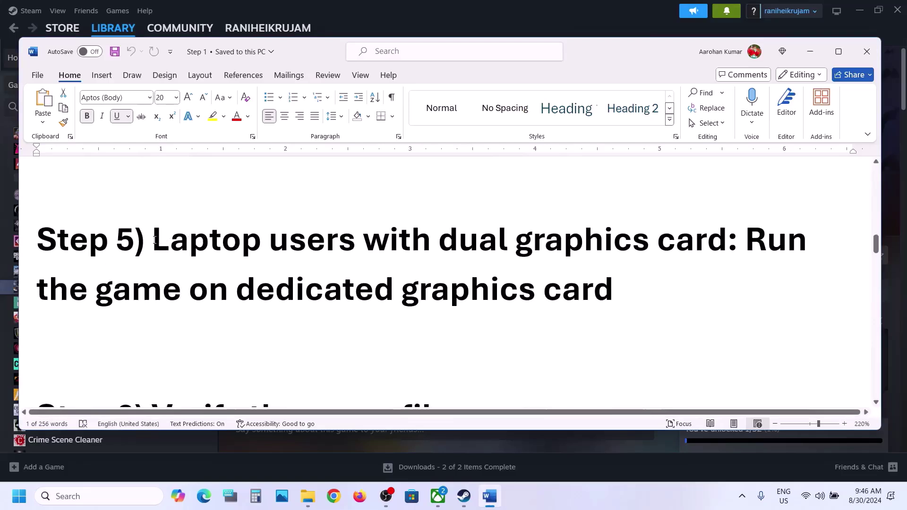
pyautogui.moveTo(155, 240); pyautogui.dragTo(724, 249)
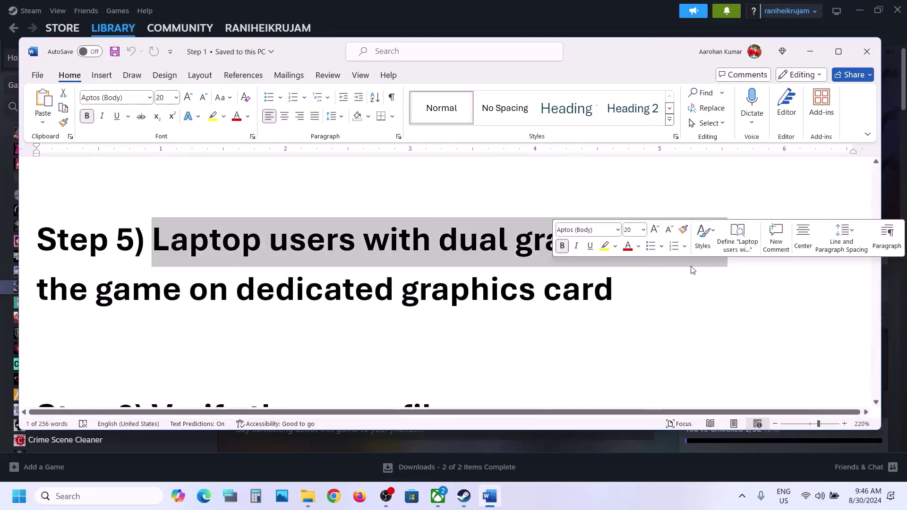
pyautogui.doubleClick(417, 291)
pyautogui.hotkey('ctrl', 'c')
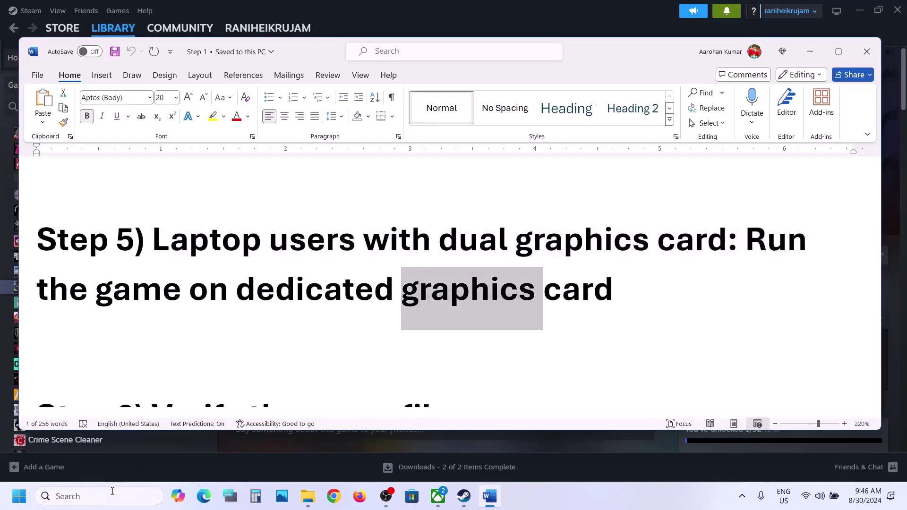
# Step: Search Windows for the copied word "graphics" and open the Graphics settings page
pyautogui.click(108, 495)
pyautogui.hotkey('ctrl', 'v')
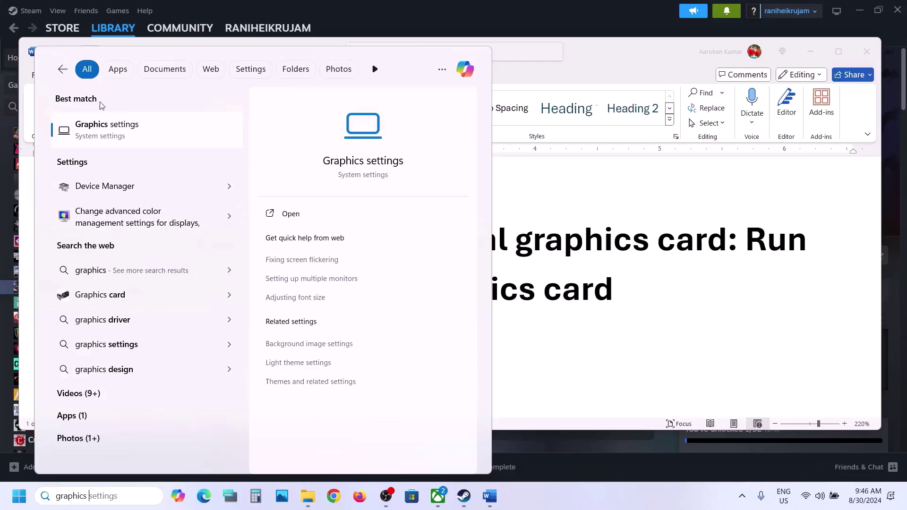
pyautogui.click(99, 123)
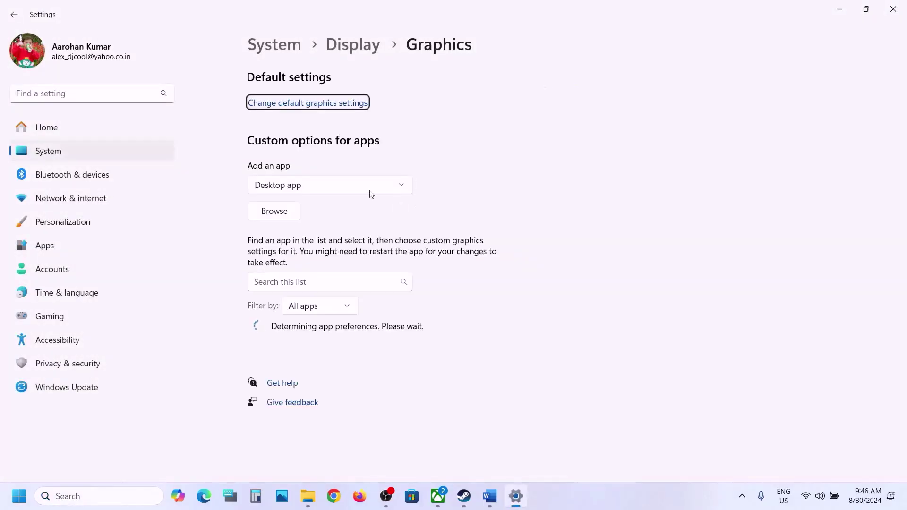
# Step: Add the game application from steamapps\common\Castlevania Dominus Collection as a desktop app with custom graphics options
pyautogui.click(282, 210)
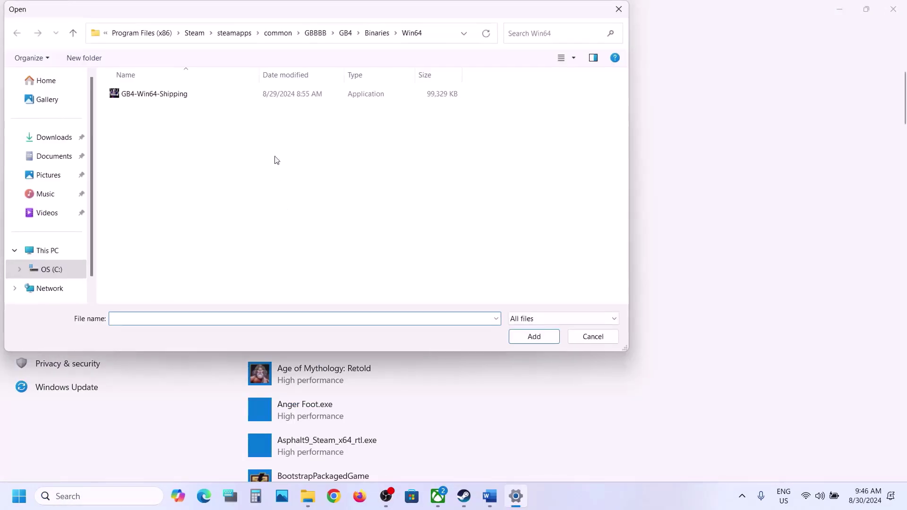
pyautogui.click(277, 32)
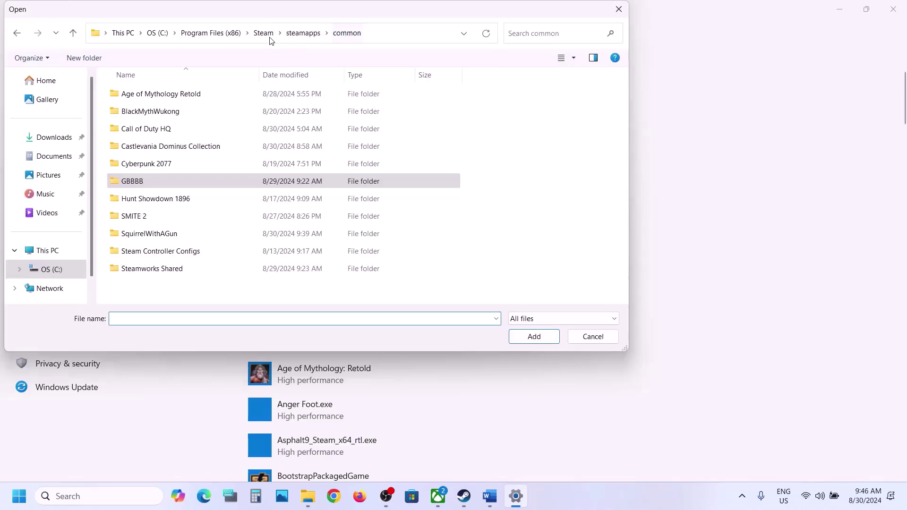
pyautogui.doubleClick(165, 147)
pyautogui.click(147, 133)
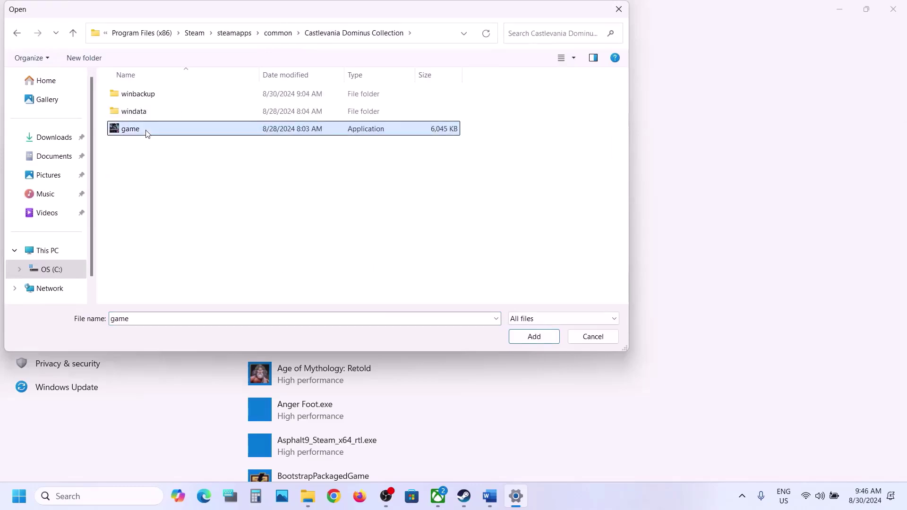
pyautogui.click(524, 337)
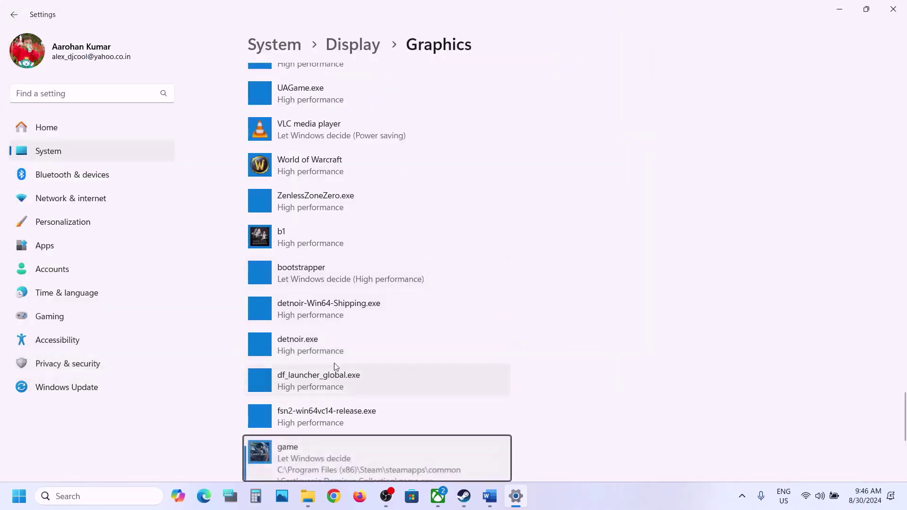
# Step: Set the graphics preference of the added game app to High performance and save it
pyautogui.click(406, 330)
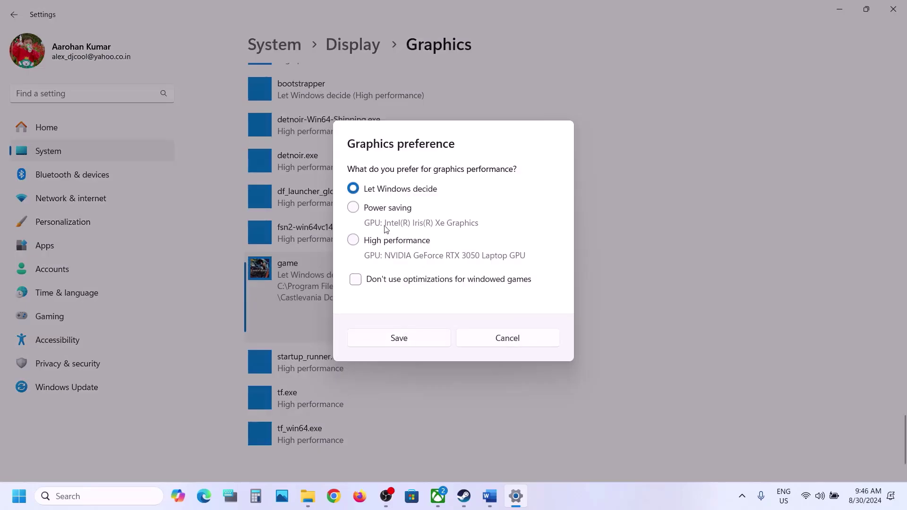
pyautogui.click(380, 240)
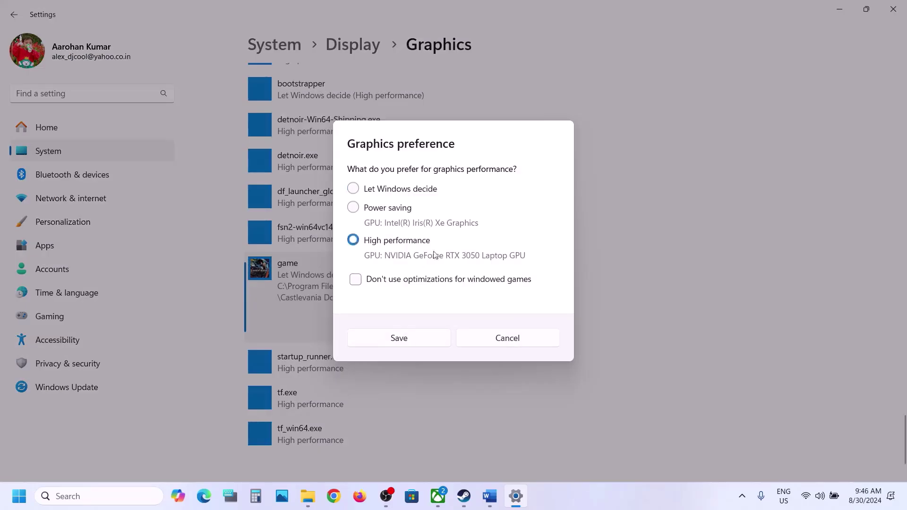
pyautogui.click(411, 343)
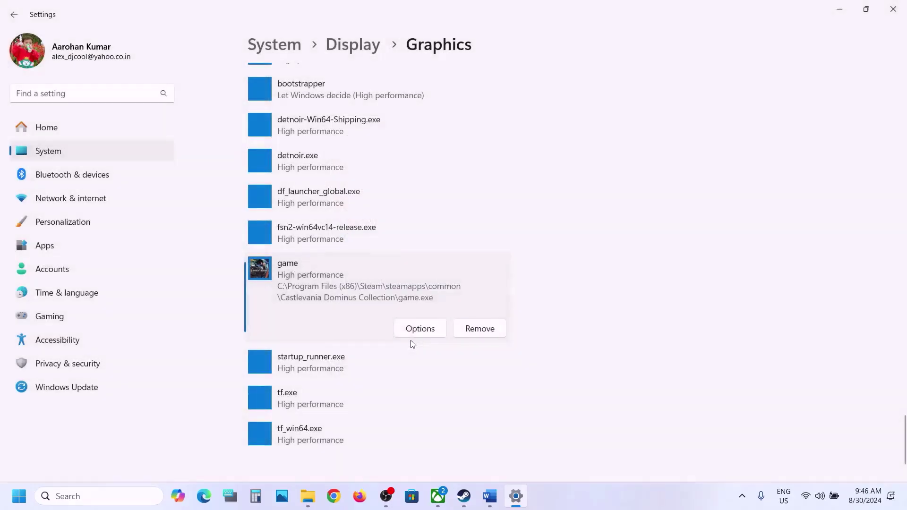
# Step: Return to the Word document and read Step 6 on verifying the game files
pyautogui.click(494, 499)
pyautogui.scroll(-3, 383, 282)
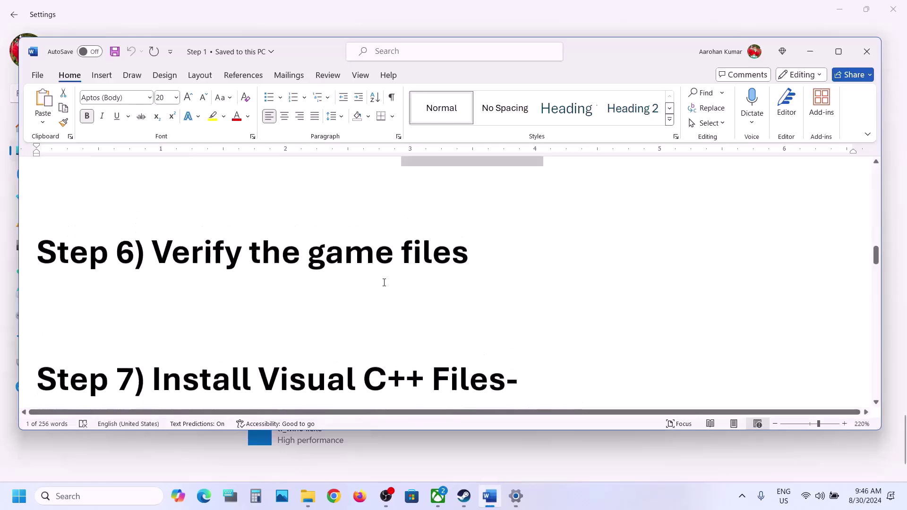
pyautogui.scroll(1, 384, 281)
# Step: Verify the integrity of Castlevania Dominus Collection's installed files in Steam and close the game's properties
pyautogui.click(463, 495)
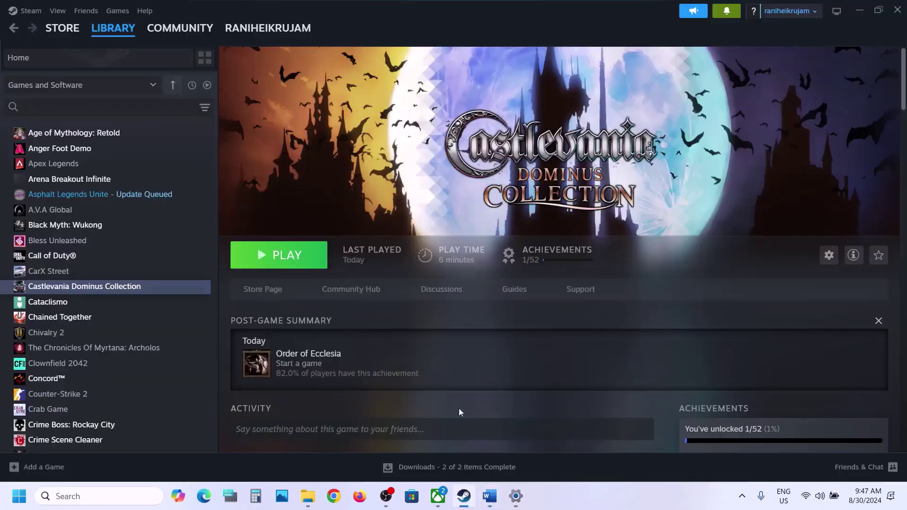
pyautogui.rightClick(118, 287)
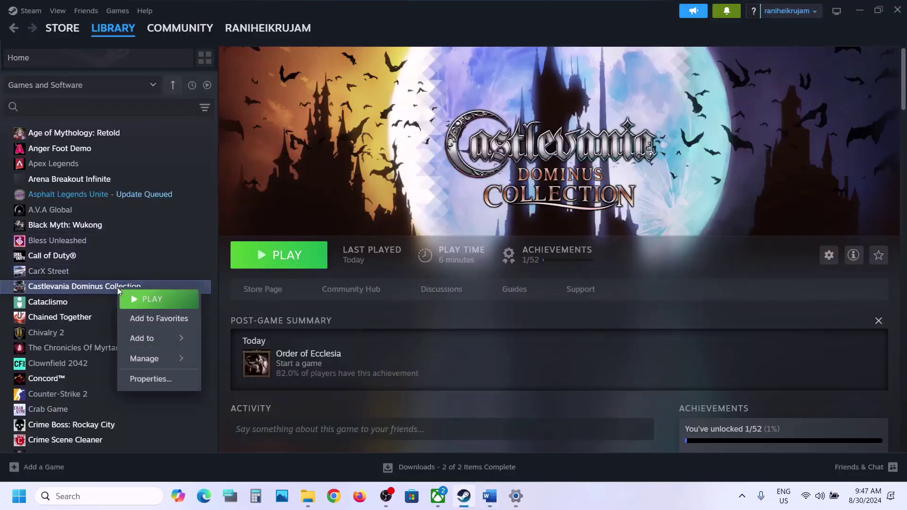
pyautogui.click(151, 379)
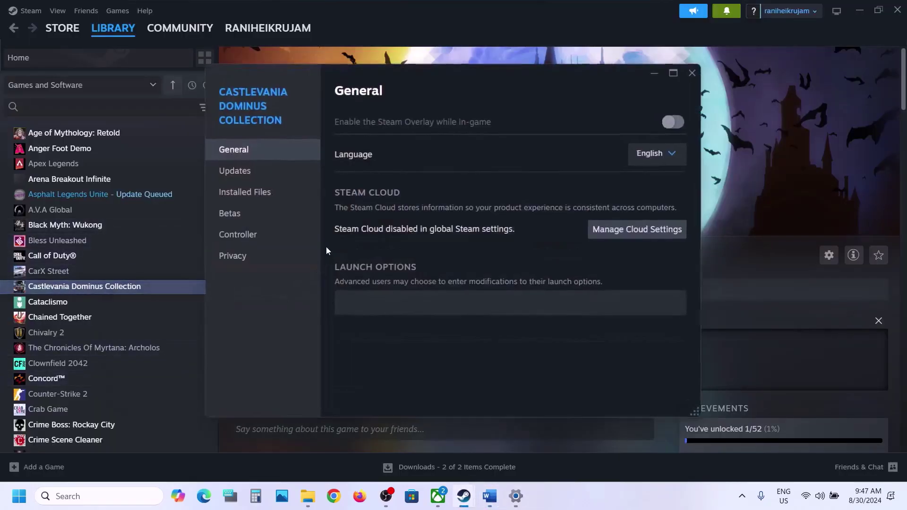
pyautogui.click(260, 196)
pyautogui.click(630, 211)
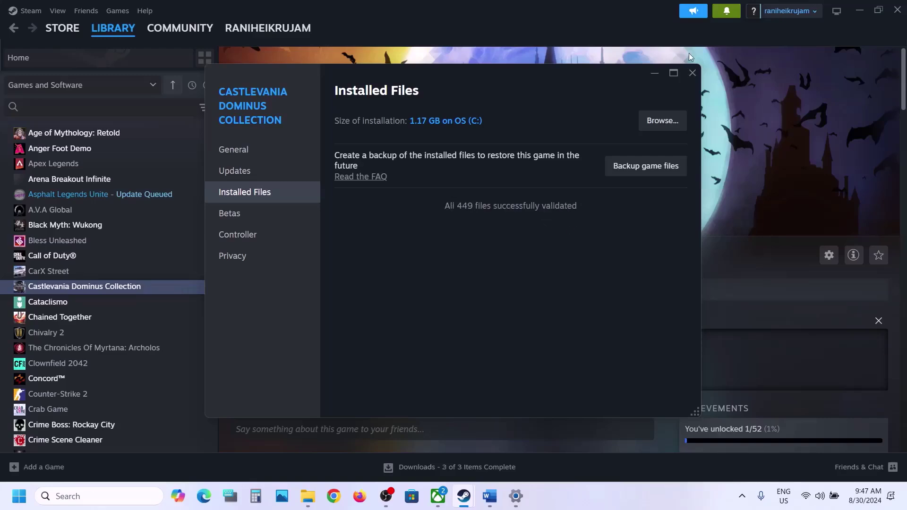
pyautogui.click(692, 73)
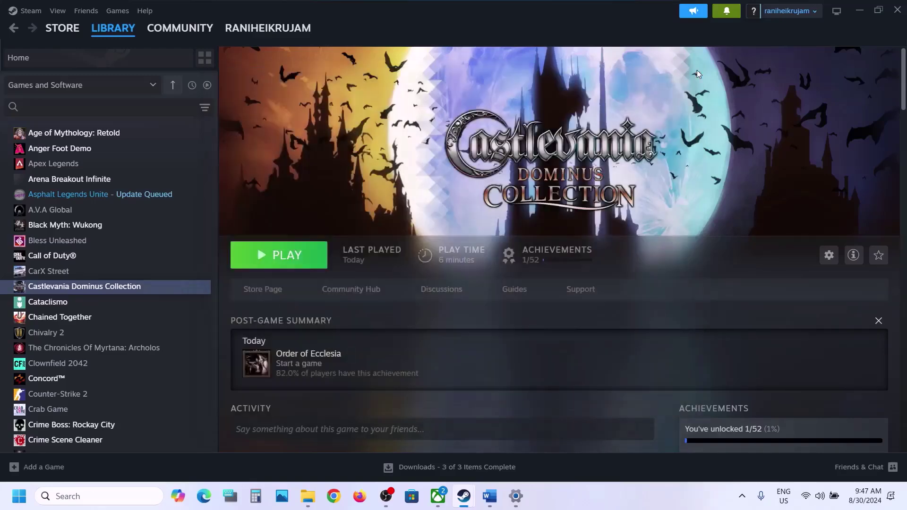
# Step: Copy the Visual C++ downloads link under Step 7 in the Word document and open it in Chrome
pyautogui.click(489, 500)
pyautogui.scroll(-5, 353, 267)
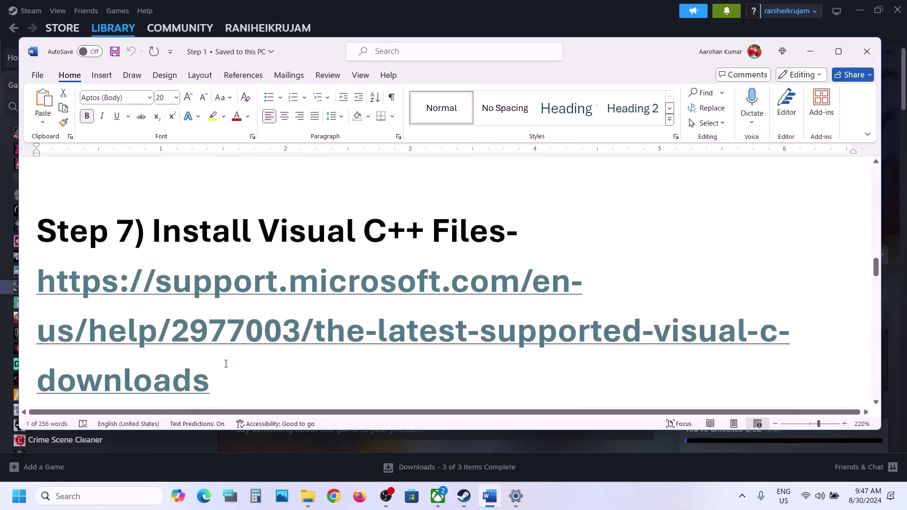
pyautogui.moveTo(221, 371); pyautogui.dragTo(34, 283)
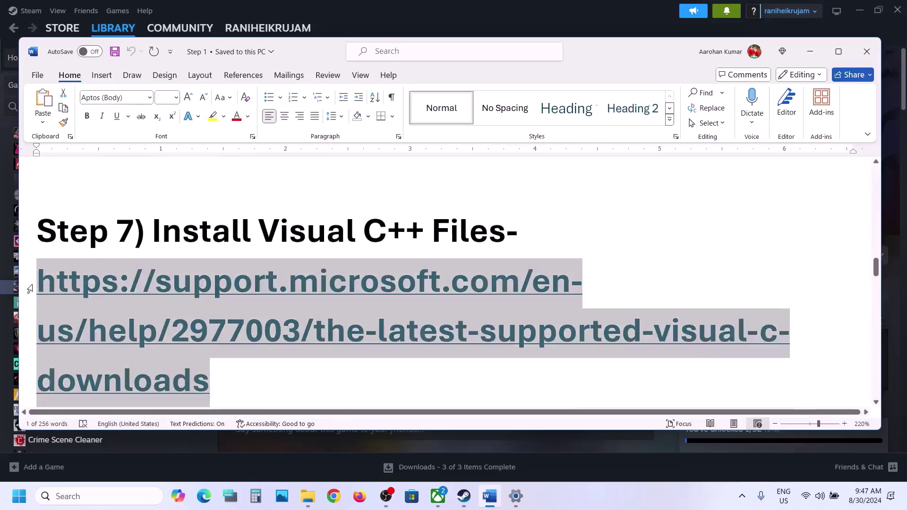
pyautogui.click(333, 496)
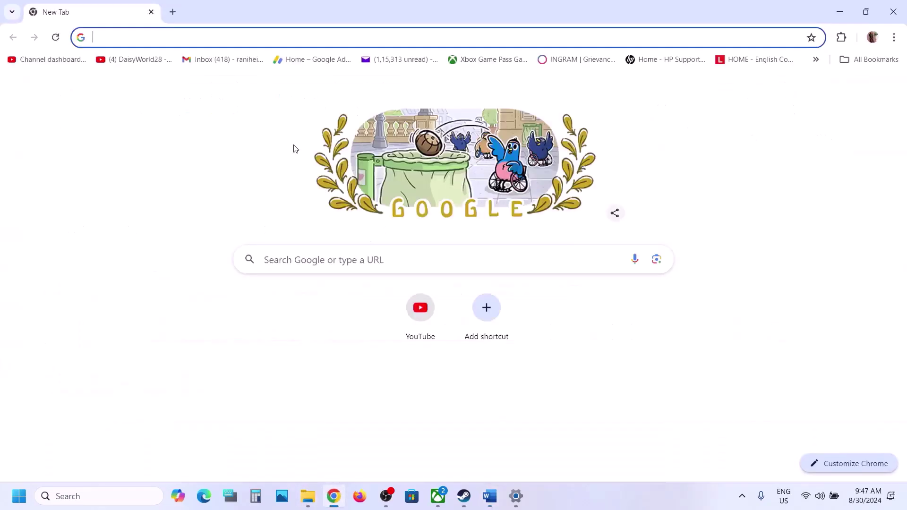
pyautogui.hotkey('ctrl', 'v')
pyautogui.press('Return')
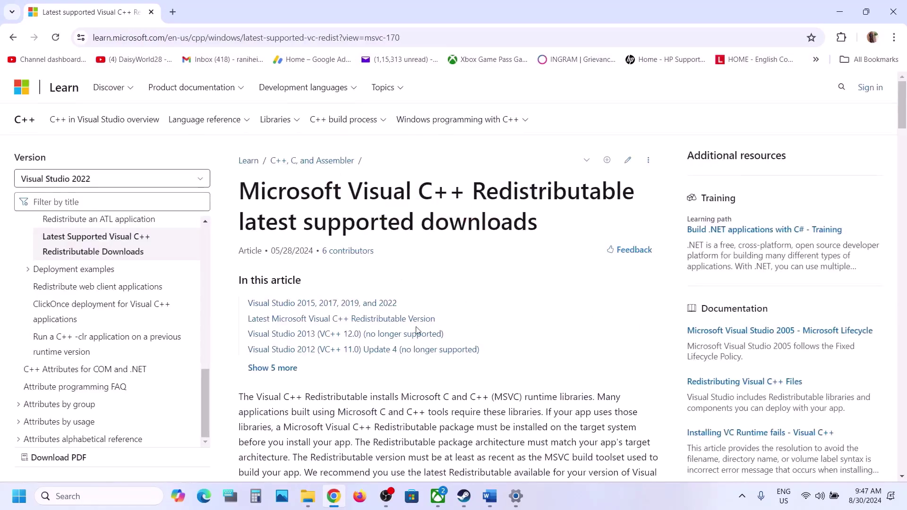
# Step: Download the X86 Visual C++ Redistributable from the latest version table, run it and try to repair the installation
pyautogui.scroll(-10, 418, 331)
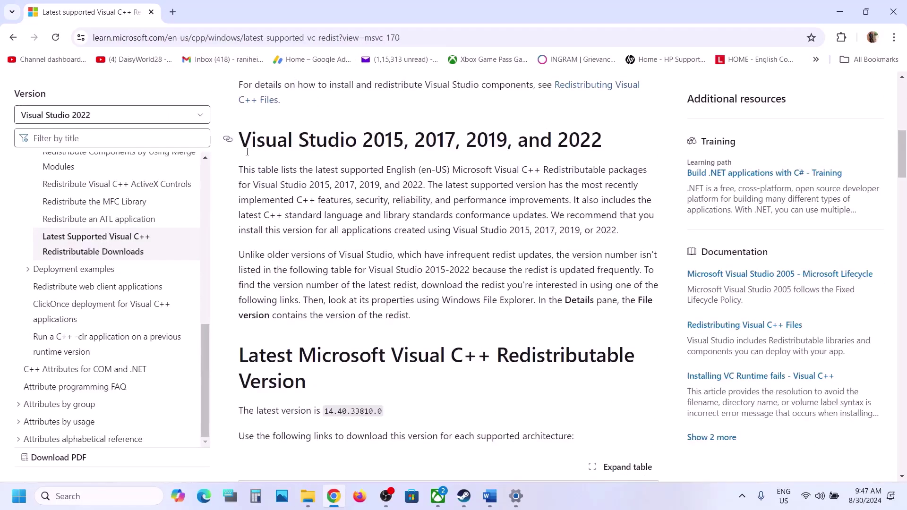
pyautogui.moveTo(247, 152); pyautogui.dragTo(571, 134)
pyautogui.scroll(-5, 336, 257)
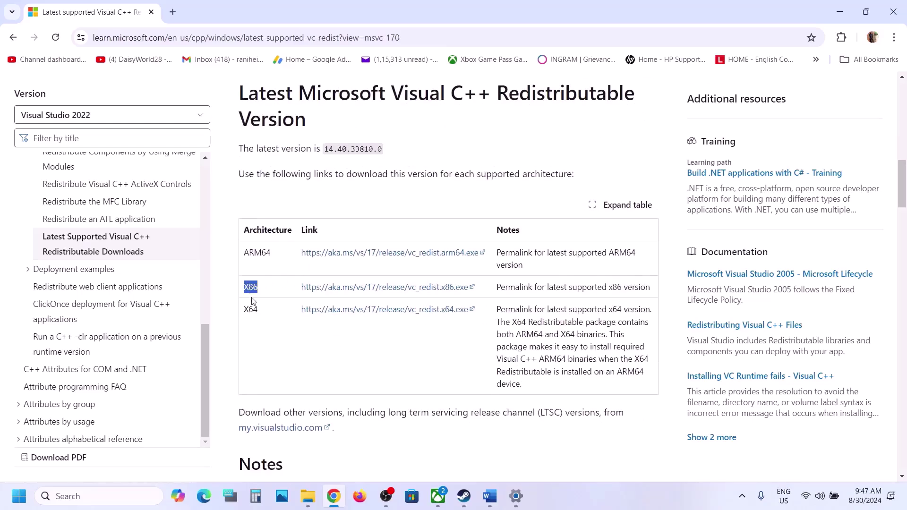
pyautogui.moveTo(251, 304); pyautogui.dragTo(258, 288)
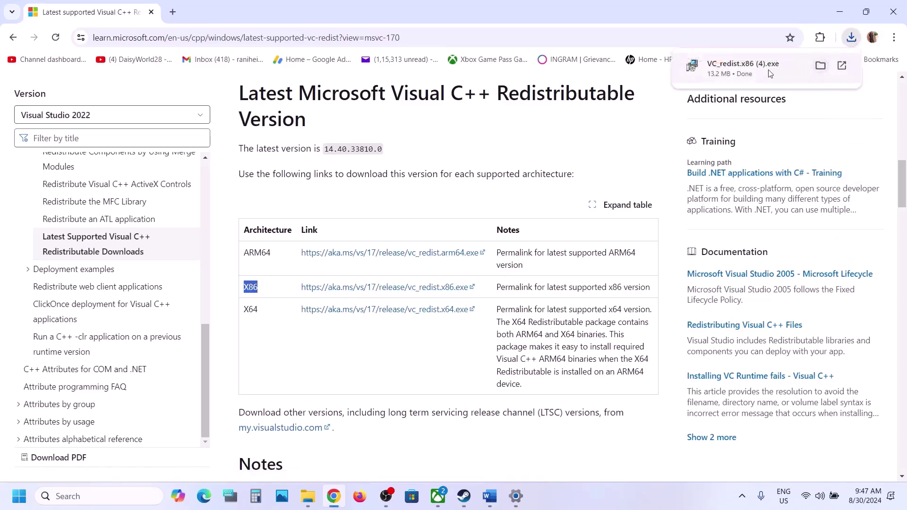
pyautogui.click(825, 72)
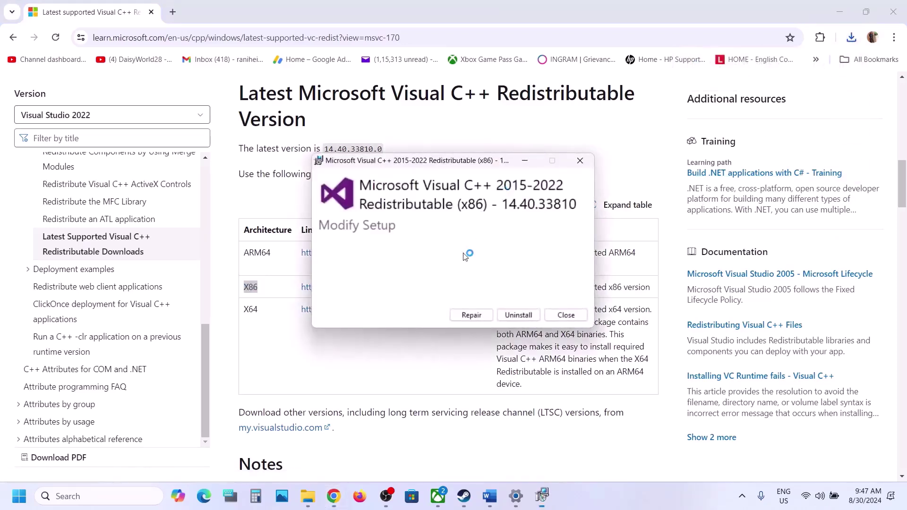
pyautogui.click(470, 314)
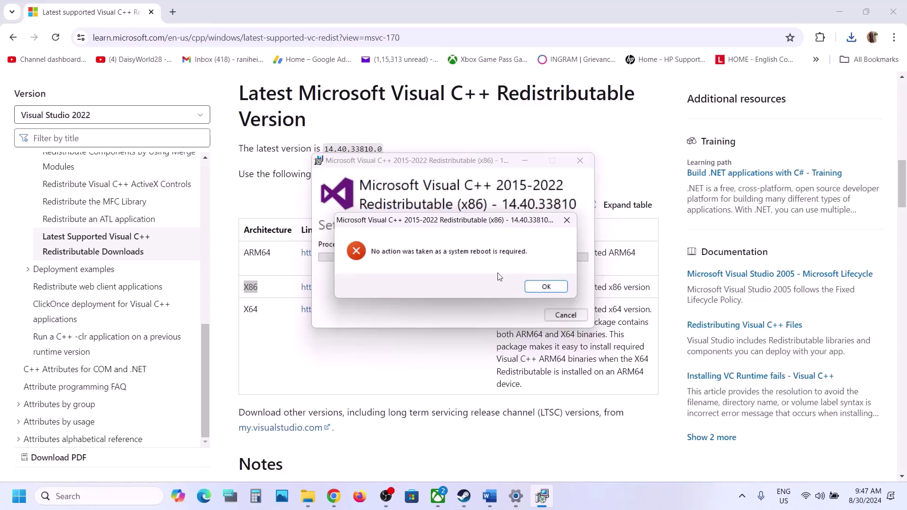
pyautogui.click(540, 287)
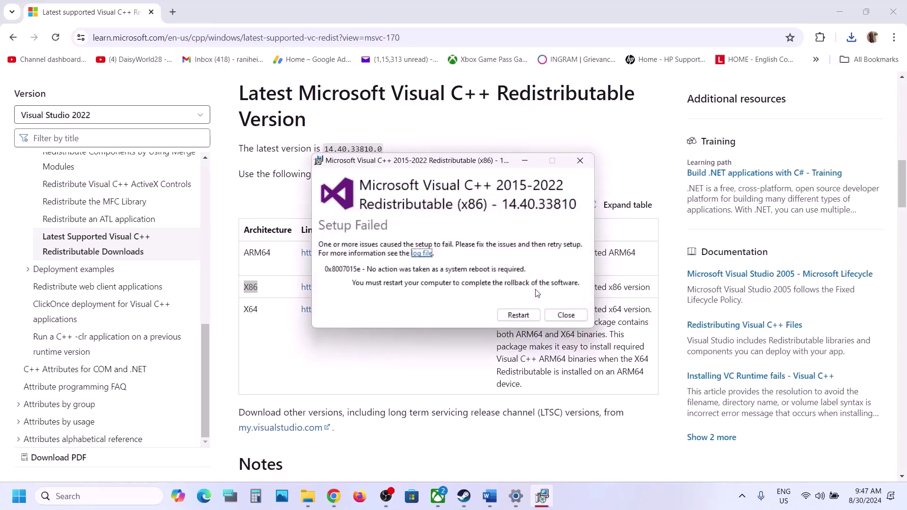
# Step: Download the X64 Visual C++ Redistributable, run it and try to repair the installation
pyautogui.doubleClick(254, 309)
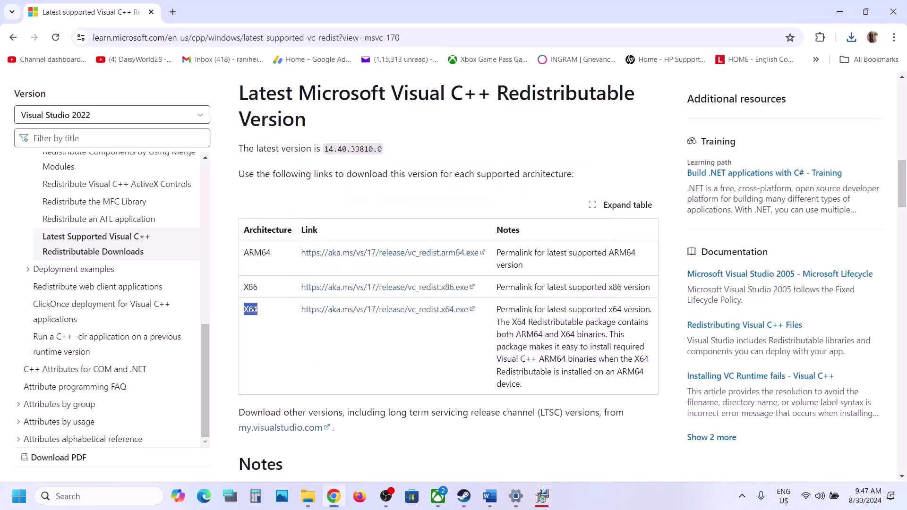
pyautogui.click(377, 307)
pyautogui.click(474, 313)
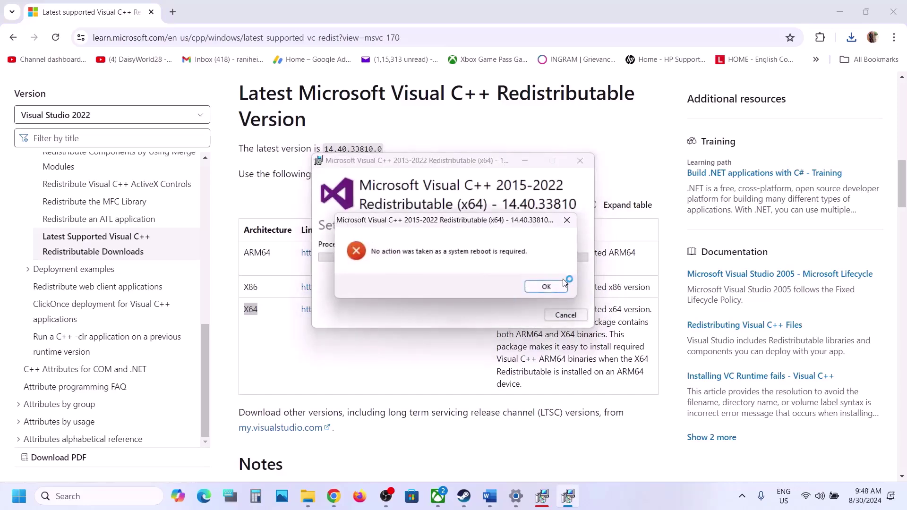
pyautogui.click(550, 287)
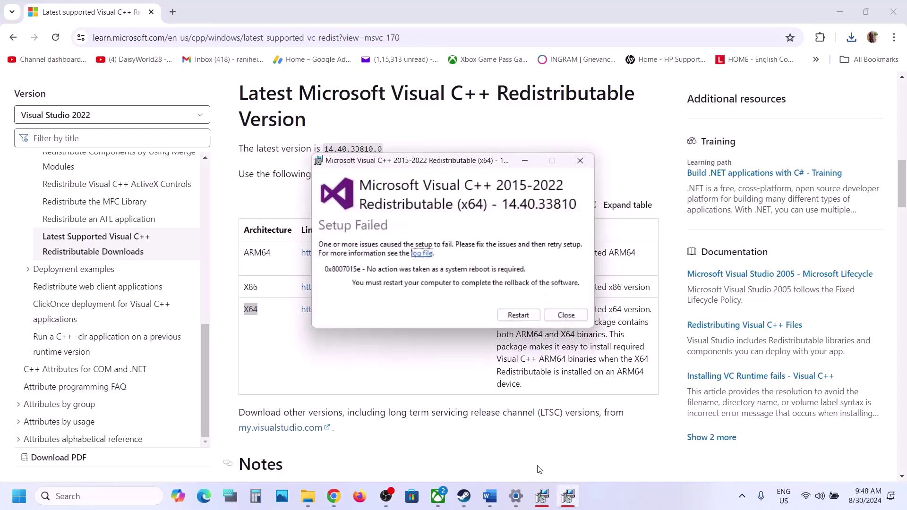
# Step: Place the x86 setup window beside the x64 one for comparison and show the computer's power options
pyautogui.click(541, 496)
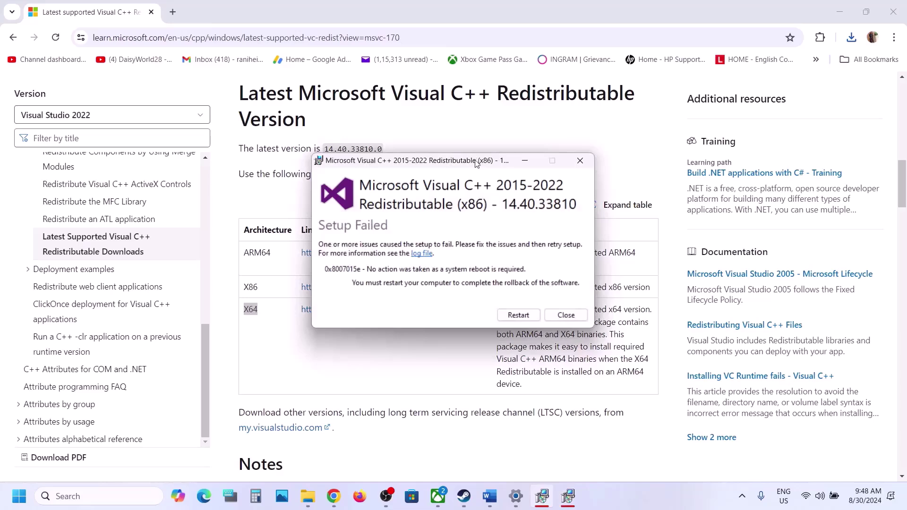
pyautogui.moveTo(475, 162); pyautogui.dragTo(317, 198)
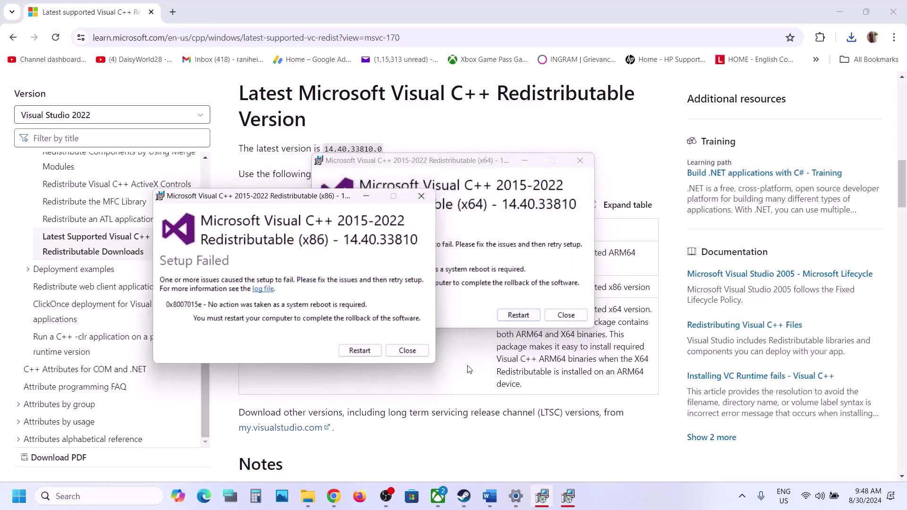
pyautogui.click(491, 345)
pyautogui.click(26, 498)
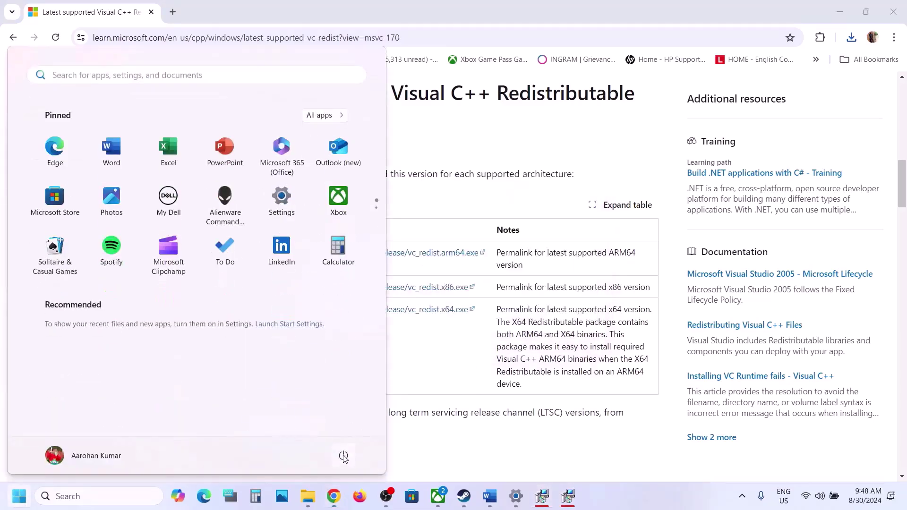
pyautogui.click(343, 455)
# Step: Read Step 8 in the Word document, check for Windows updates in Settings and show the computer's power options
pyautogui.click(464, 497)
pyautogui.click(490, 496)
pyautogui.scroll(-5, 356, 262)
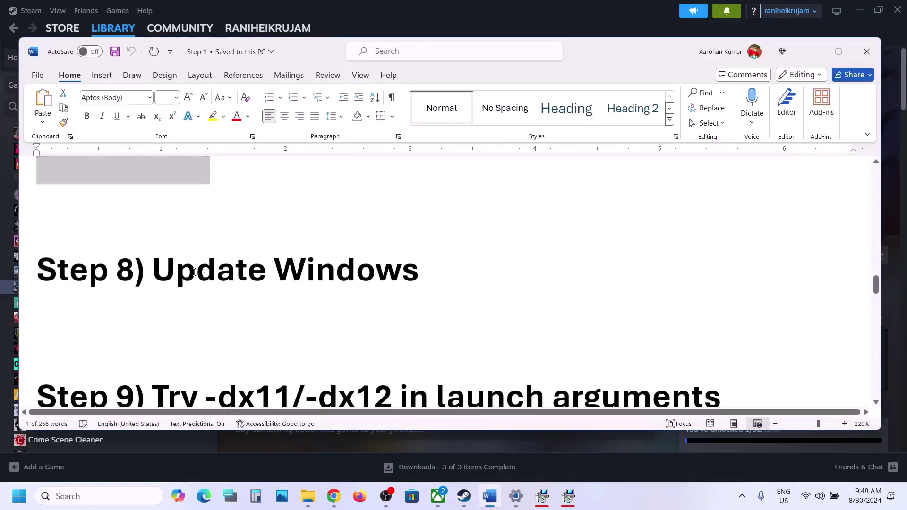
pyautogui.moveTo(152, 270); pyautogui.dragTo(425, 271)
pyautogui.click(568, 24)
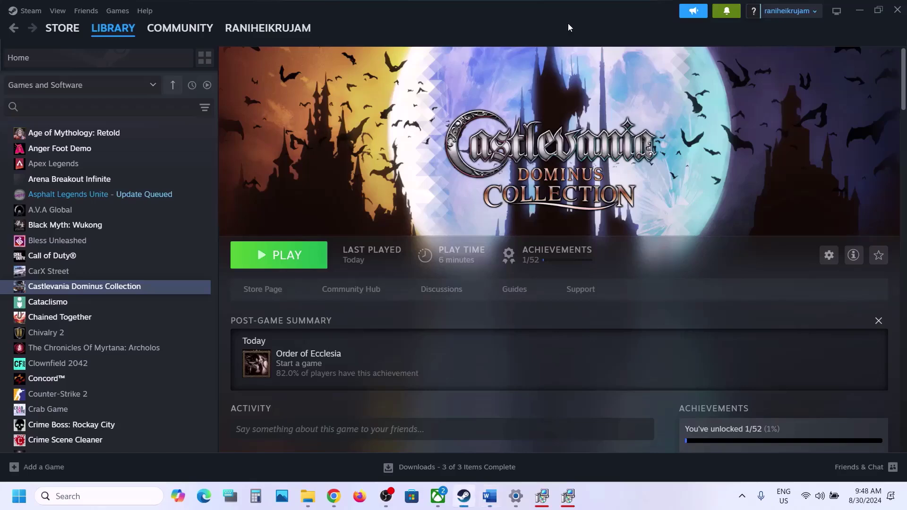
pyautogui.hotkey('alt', 'Tab')
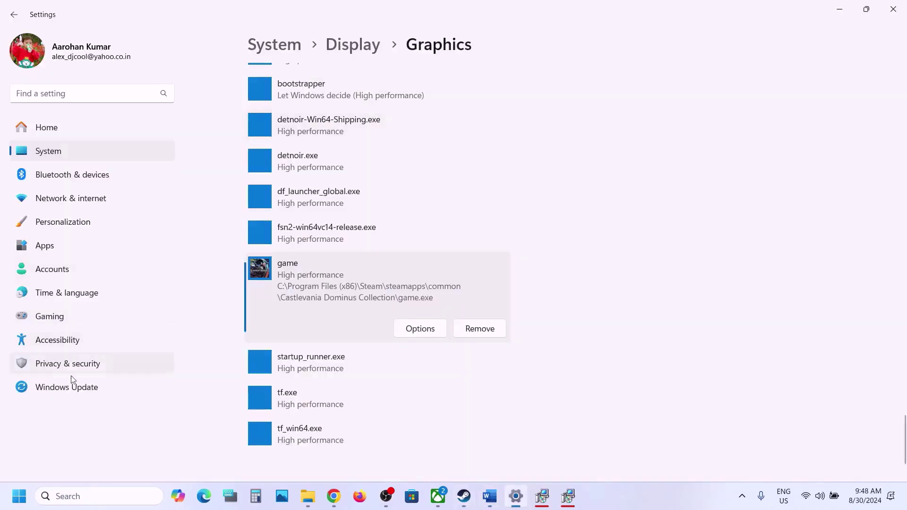
pyautogui.click(70, 390)
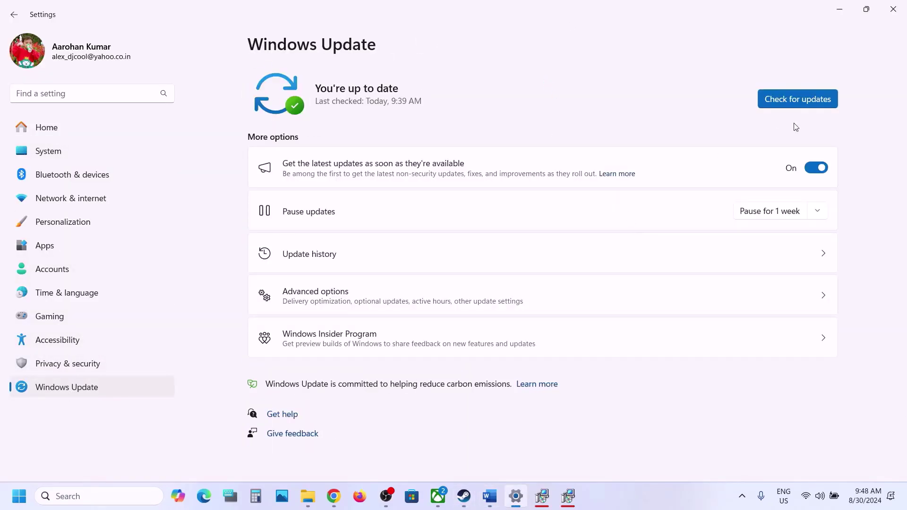
pyautogui.click(793, 103)
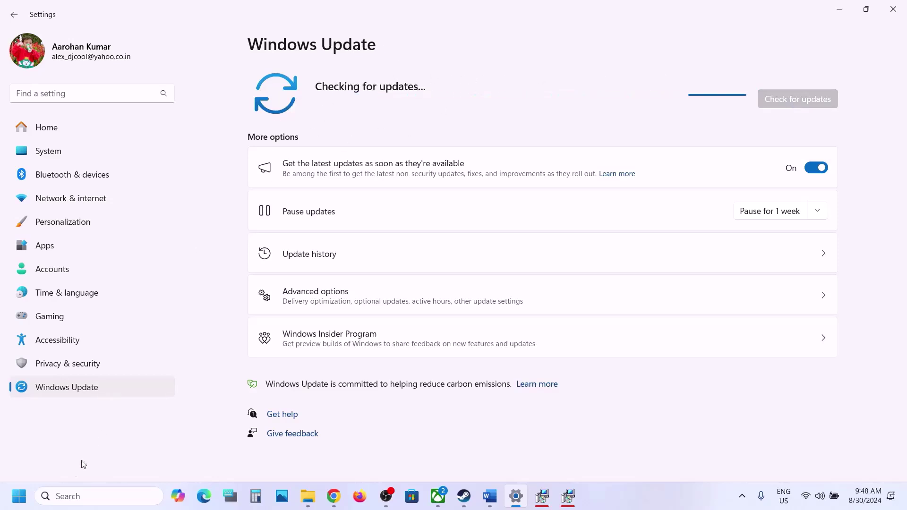
pyautogui.click(19, 496)
pyautogui.click(343, 456)
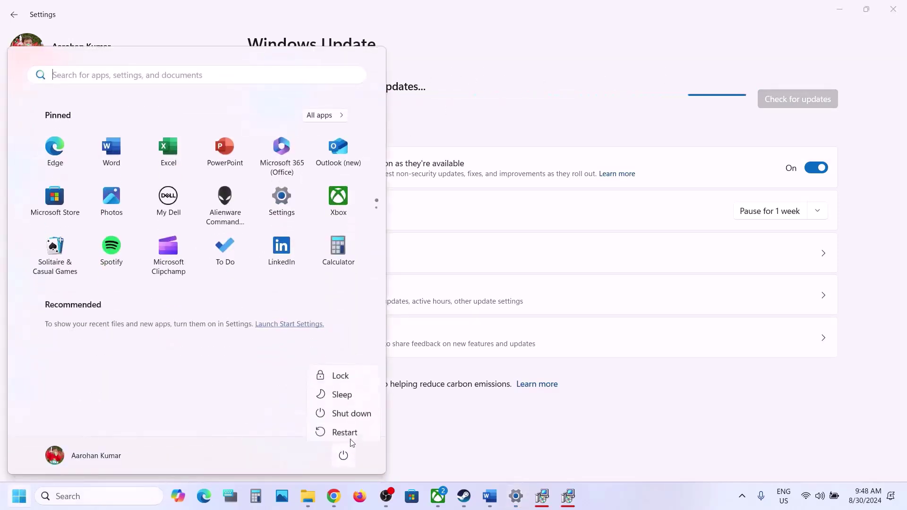
# Step: Read Step 9 in the Word document and set Castlevania Dominus Collection's launch options in Steam to -dx11
pyautogui.click(489, 496)
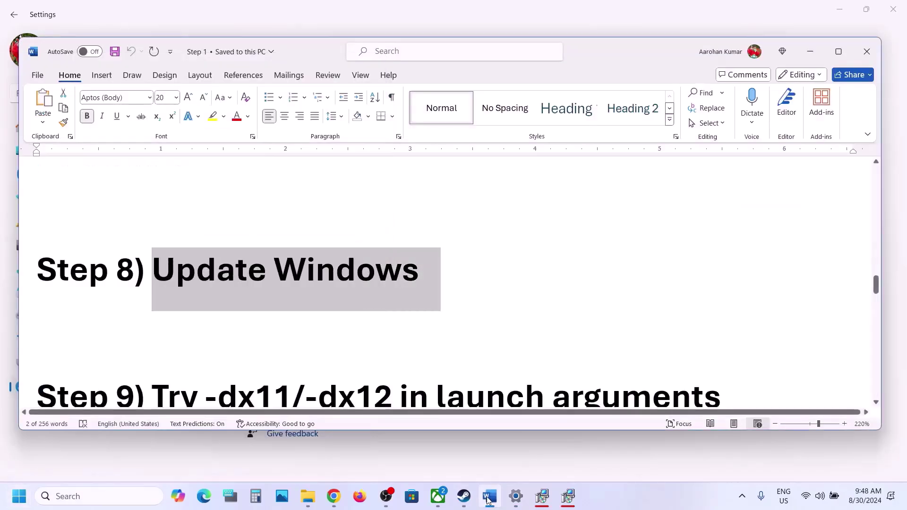
pyautogui.scroll(-3, 410, 338)
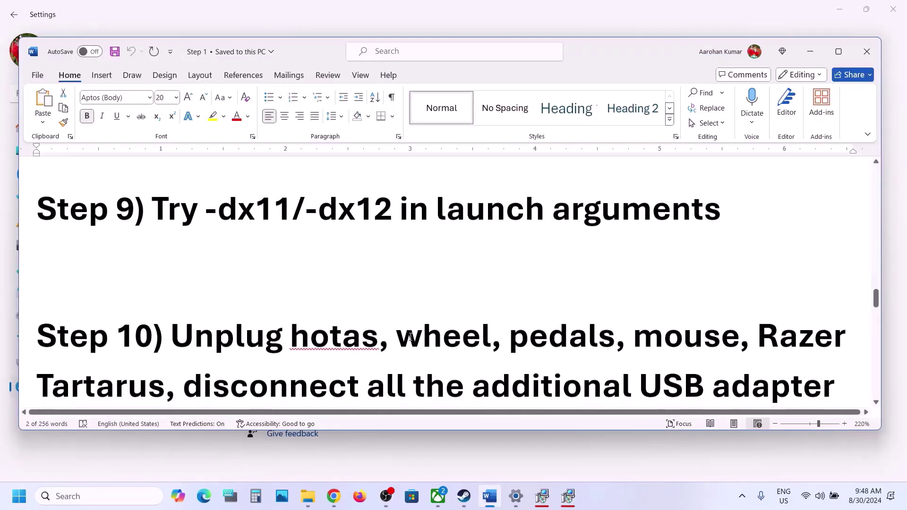
pyautogui.scroll(1, 425, 369)
pyautogui.click(457, 508)
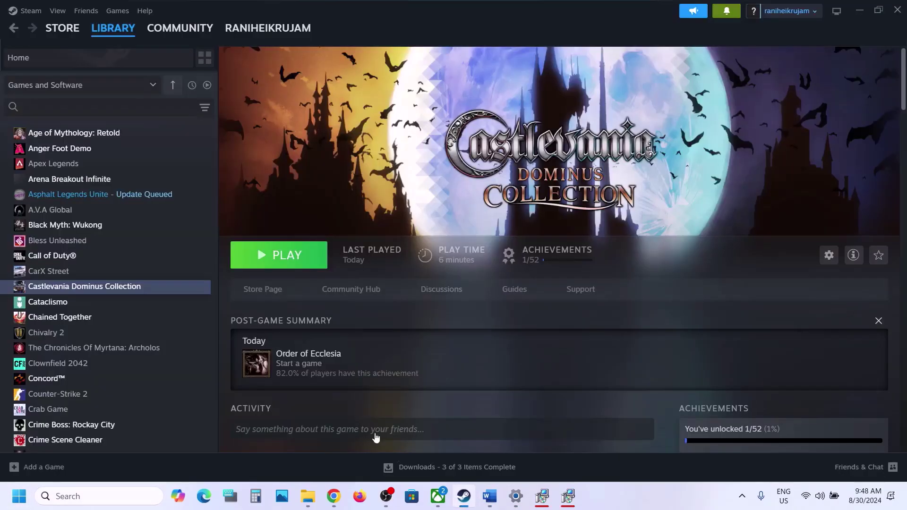
pyautogui.rightClick(142, 289)
pyautogui.click(180, 380)
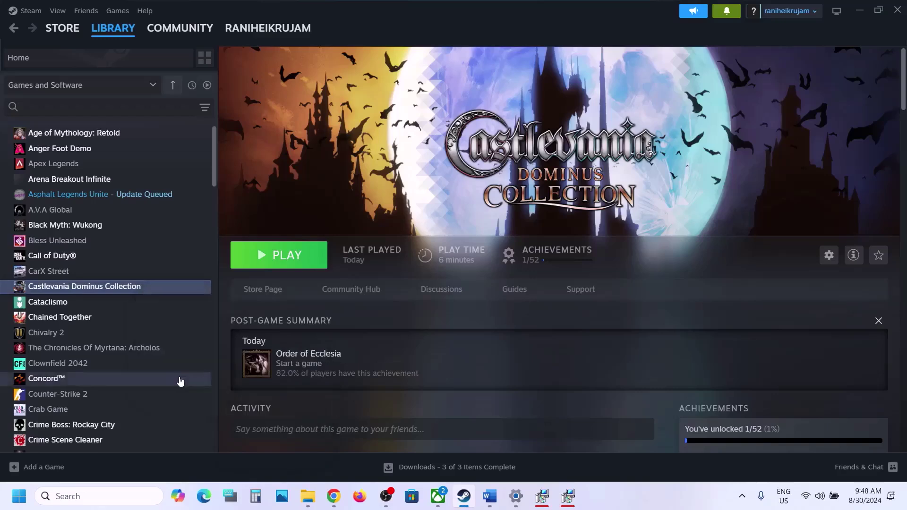
pyautogui.click(375, 309)
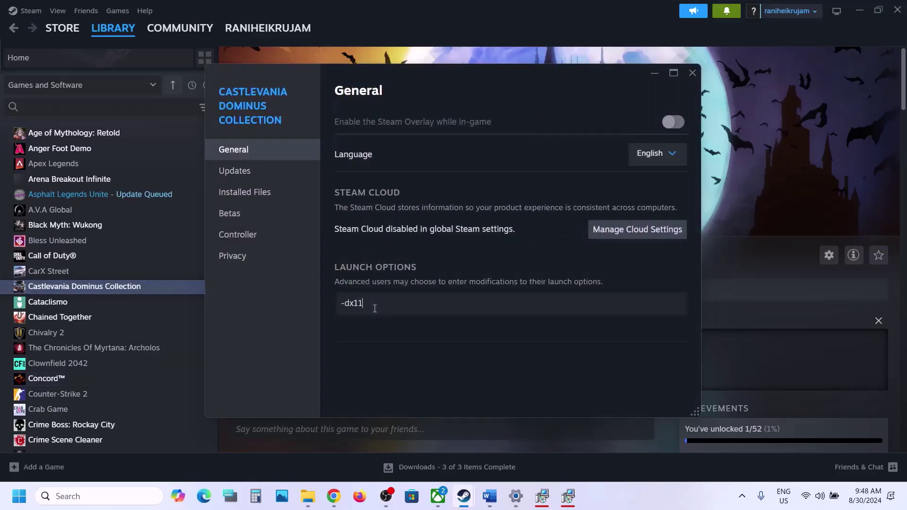
pyautogui.click(406, 344)
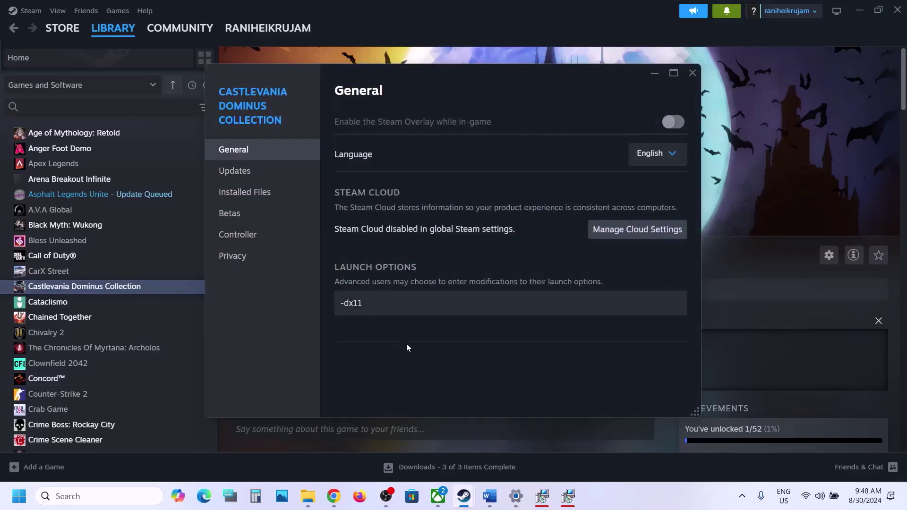
pyautogui.click(691, 73)
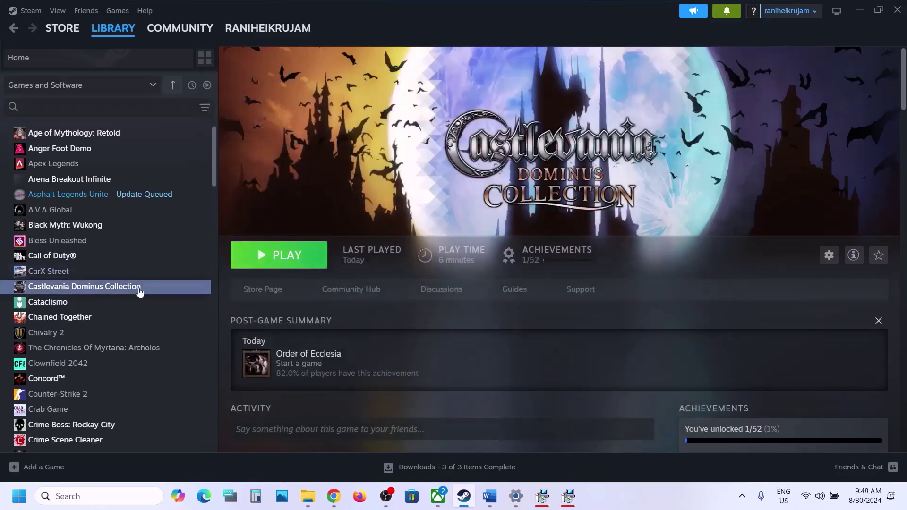
# Step: Reopen the properties of Castlevania Dominus Collection and replace its launch options with -dx12
pyautogui.rightClick(140, 292)
pyautogui.click(177, 380)
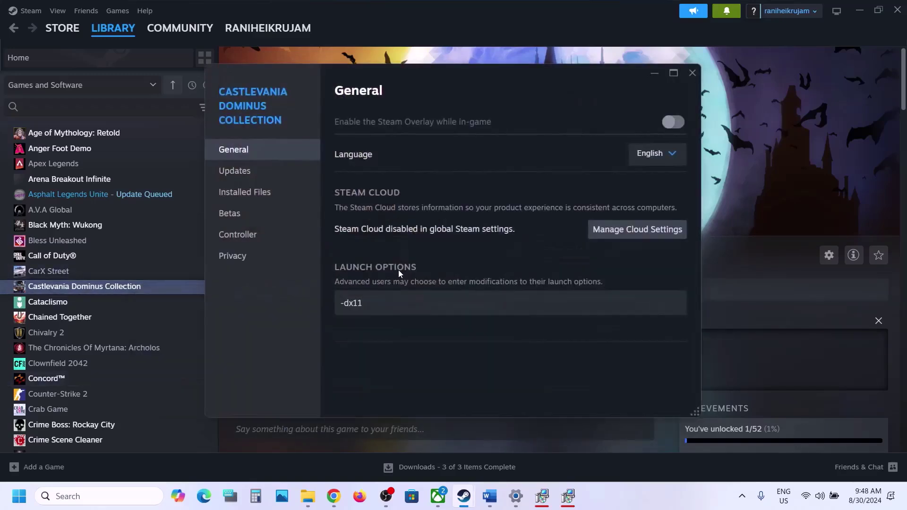
pyautogui.hotkey('ctrl', 'a')
pyautogui.write('-dx')
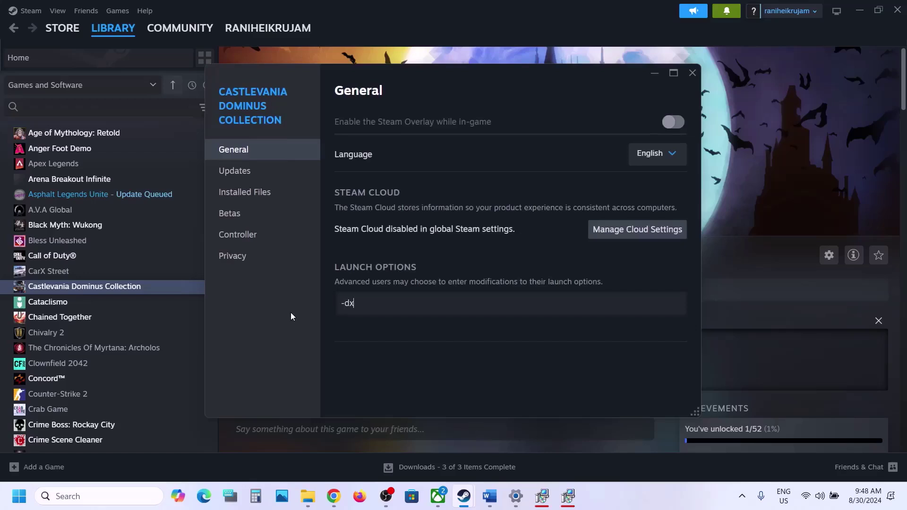
pyautogui.write('12')
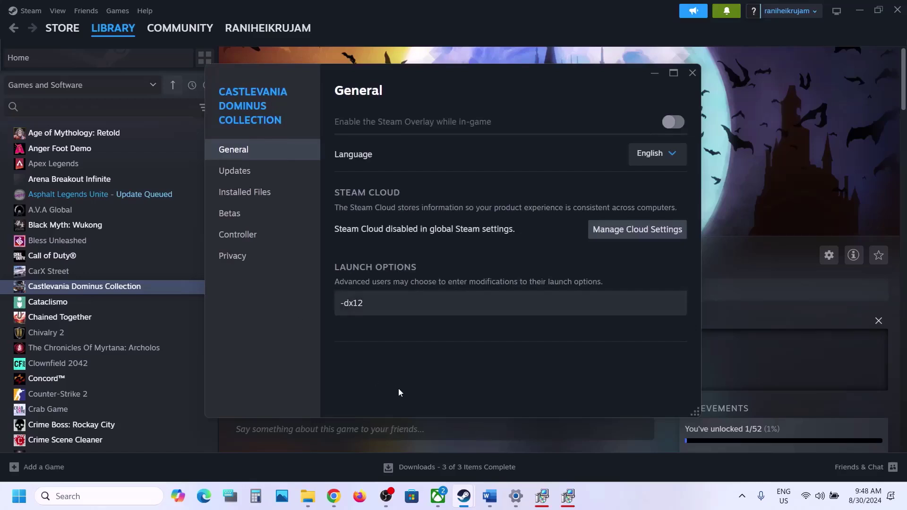
# Step: Clear the game's launch options, close its properties and return to the Word document
pyautogui.click(413, 303)
pyautogui.hotkey('ctrl', 'a')
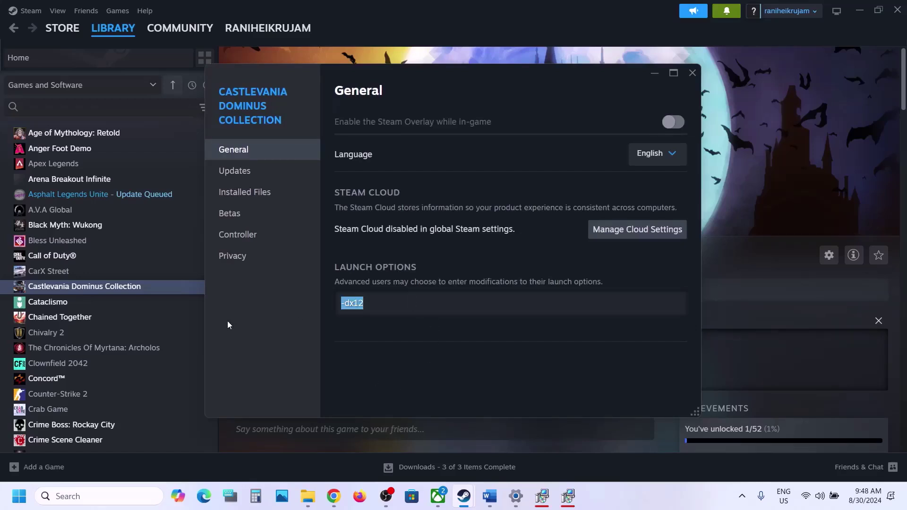
pyautogui.press('BackSpace')
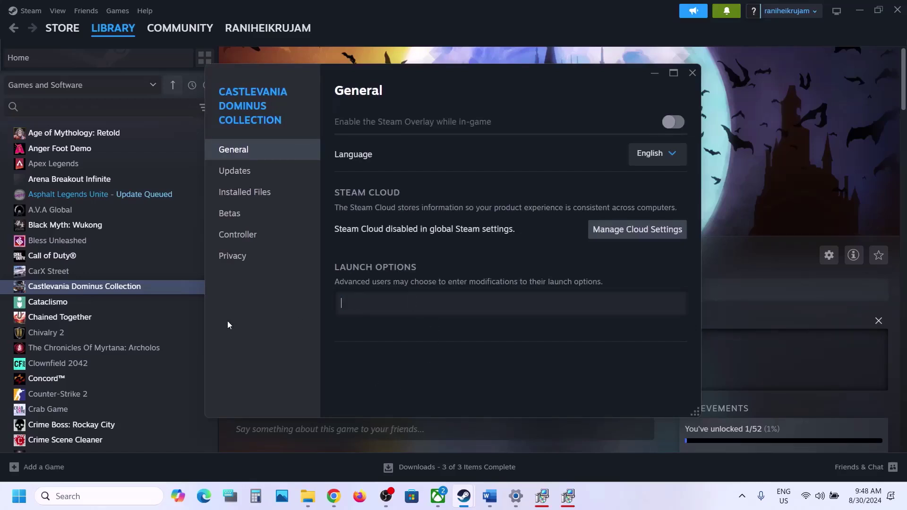
pyautogui.click(693, 72)
pyautogui.click(489, 496)
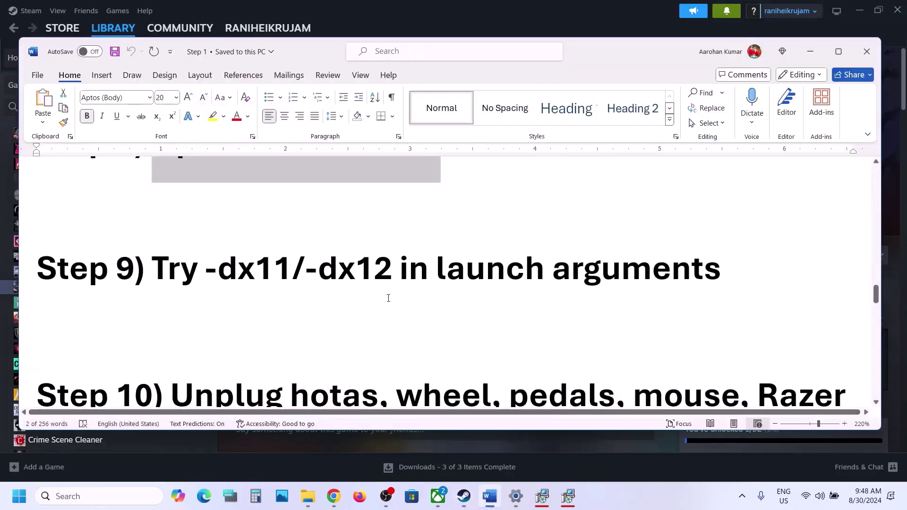
# Step: Maximize the Word document and read the start of Step 10 on unplugging extra devices, disconnecting multiple monitors and disabling the overlay
pyautogui.scroll(-3, 388, 298)
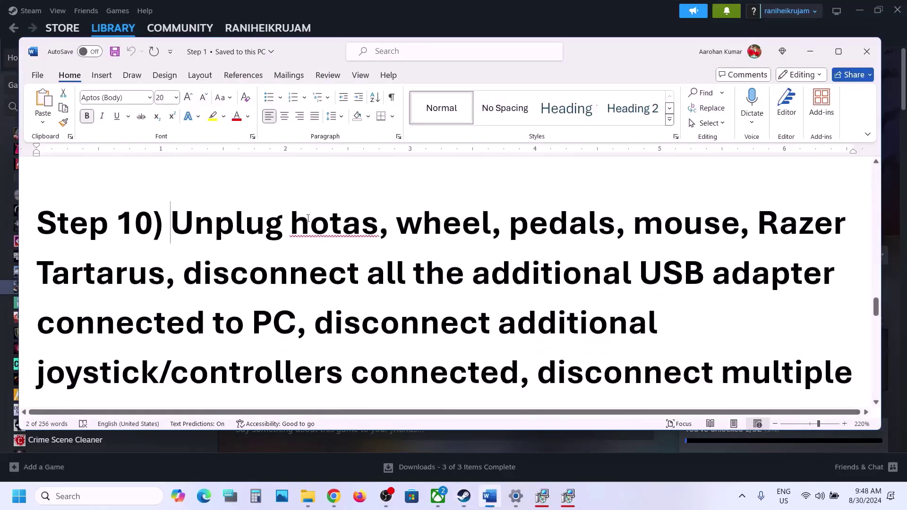
pyautogui.moveTo(171, 222); pyautogui.dragTo(297, 312)
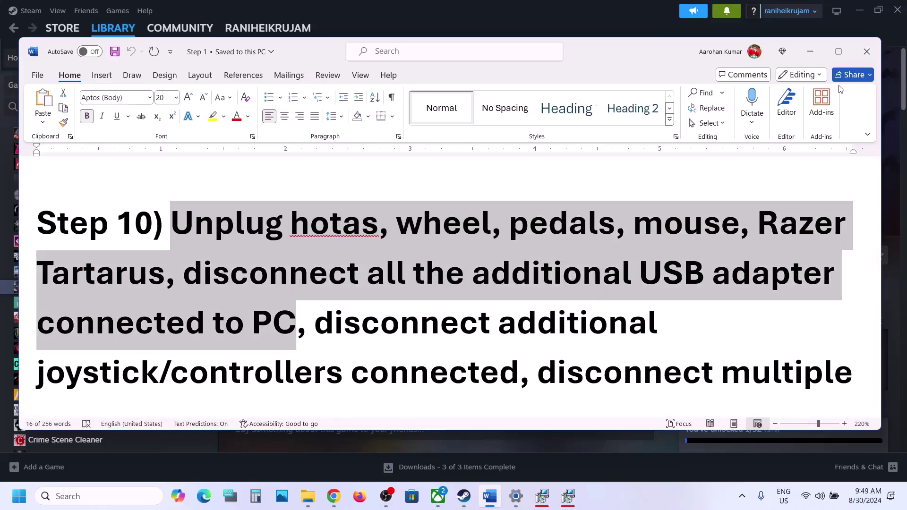
pyautogui.click(838, 51)
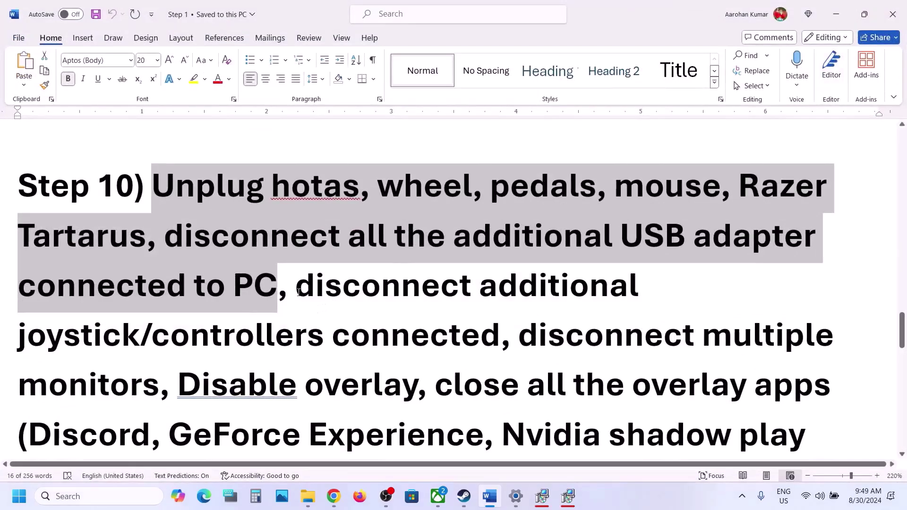
pyautogui.moveTo(296, 289); pyautogui.dragTo(428, 331)
pyautogui.moveTo(682, 336); pyautogui.dragTo(703, 307)
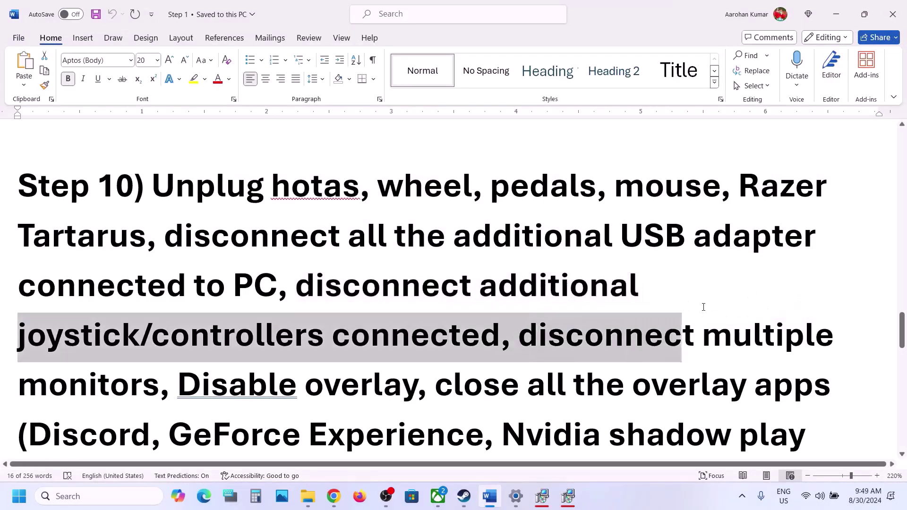
pyautogui.moveTo(538, 337); pyautogui.dragTo(159, 392)
pyautogui.scroll(-1, 155, 398)
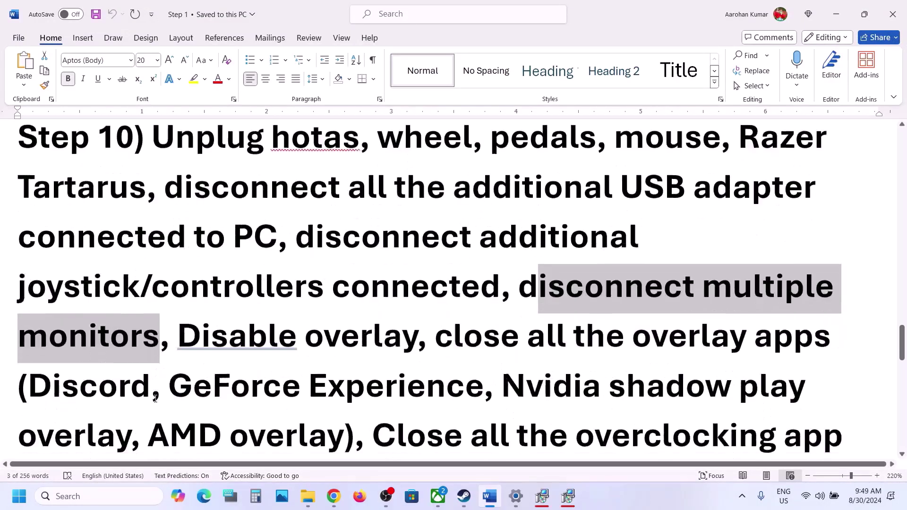
pyautogui.scroll(-4, 156, 398)
pyautogui.moveTo(179, 156); pyautogui.dragTo(381, 141)
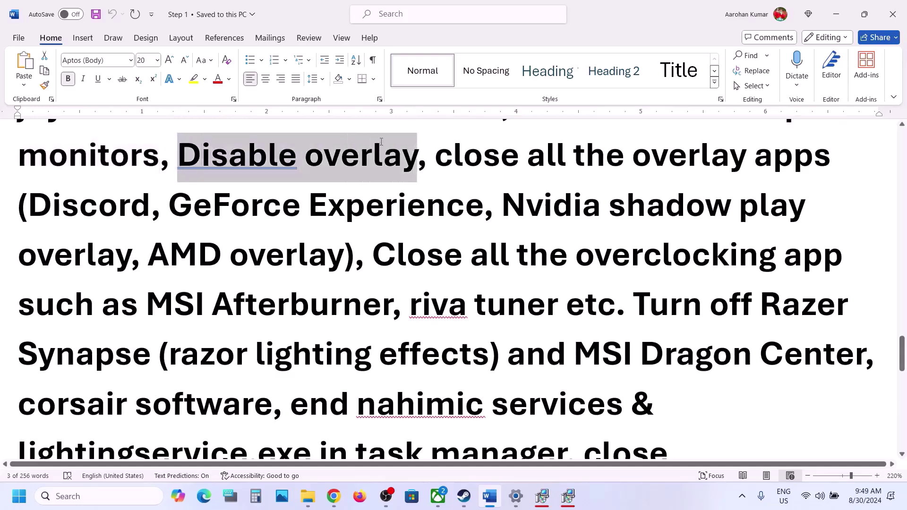
# Step: Check the Steam Overlay setting in Castlevania Dominus Collection's general properties in Steam, close them and return to the Word document
pyautogui.click(463, 495)
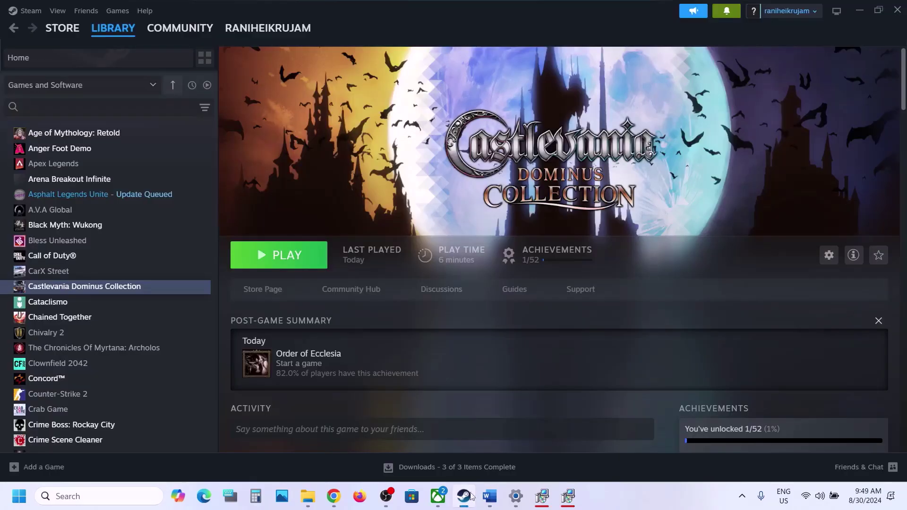
pyautogui.rightClick(140, 289)
pyautogui.click(179, 381)
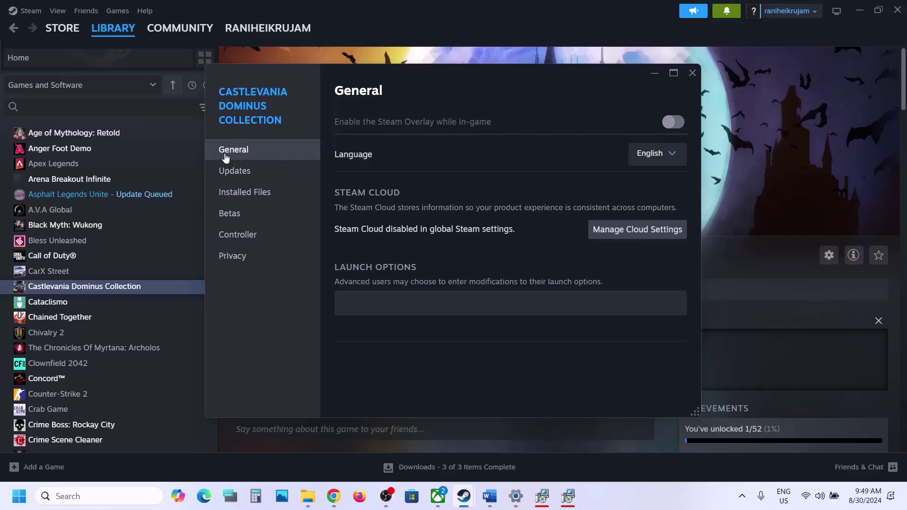
pyautogui.click(692, 72)
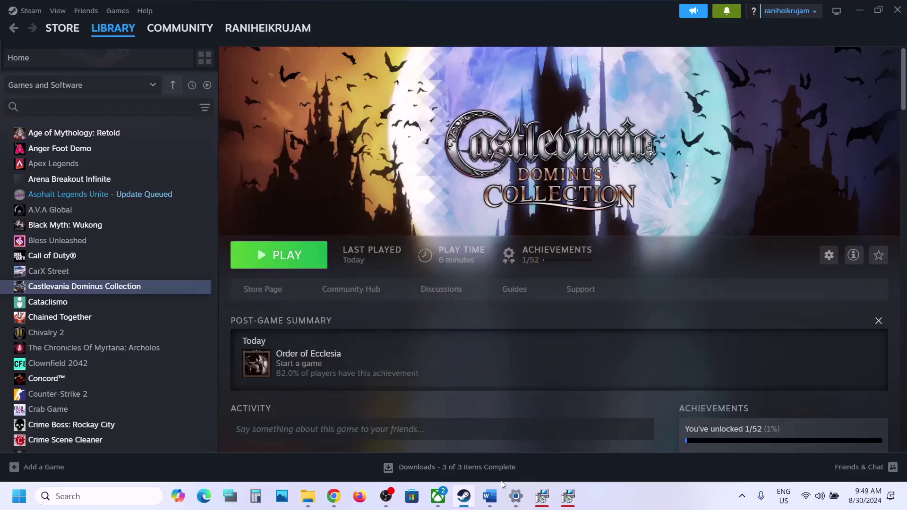
pyautogui.click(489, 495)
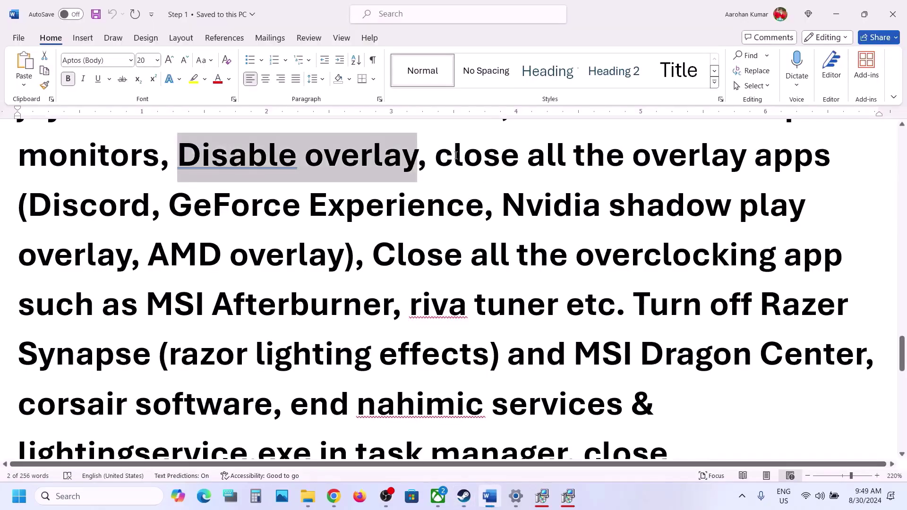
# Step: Read the part of Step 10 on closing overlay apps such as Discord and GeForce Experience and overclocking apps
pyautogui.moveTo(457, 155); pyautogui.dragTo(94, 254)
pyautogui.click(94, 225)
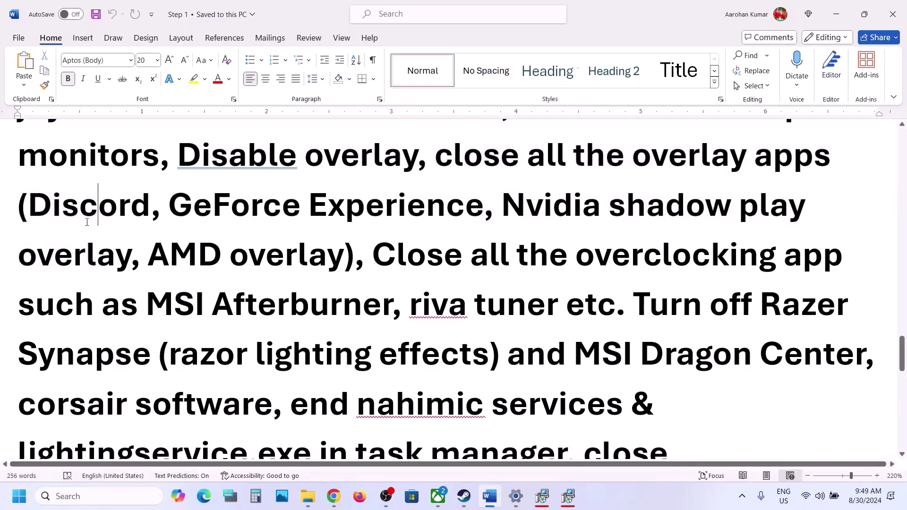
pyautogui.doubleClick(46, 201)
pyautogui.moveTo(193, 203); pyautogui.dragTo(433, 200)
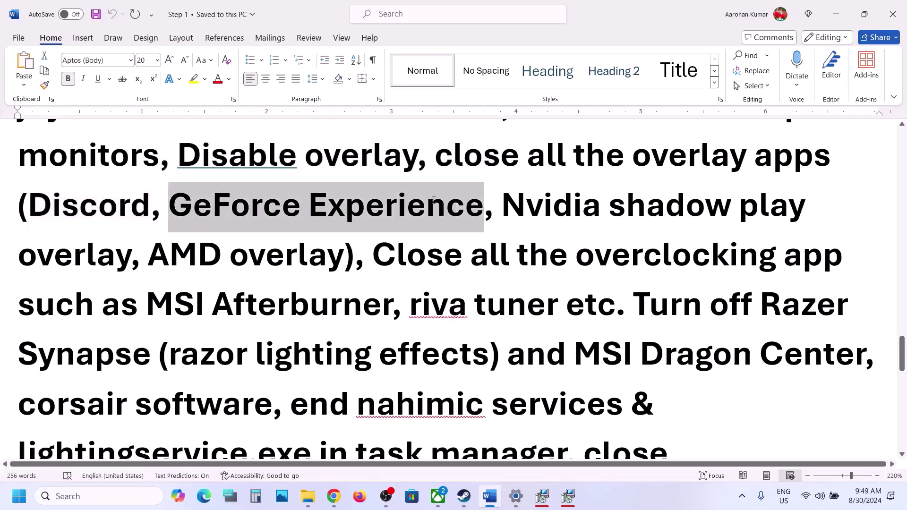
pyautogui.click(384, 156)
pyautogui.moveTo(442, 157); pyautogui.dragTo(506, 306)
pyautogui.click(507, 305)
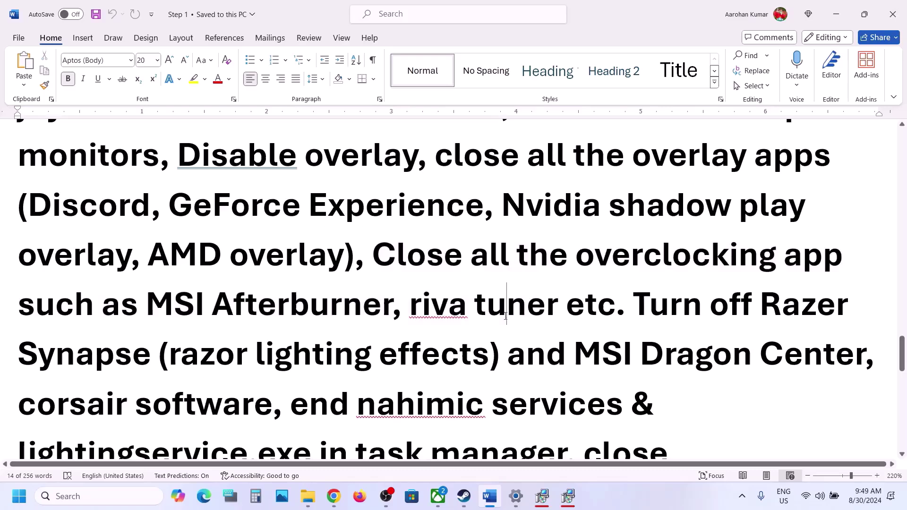
pyautogui.doubleClick(579, 259)
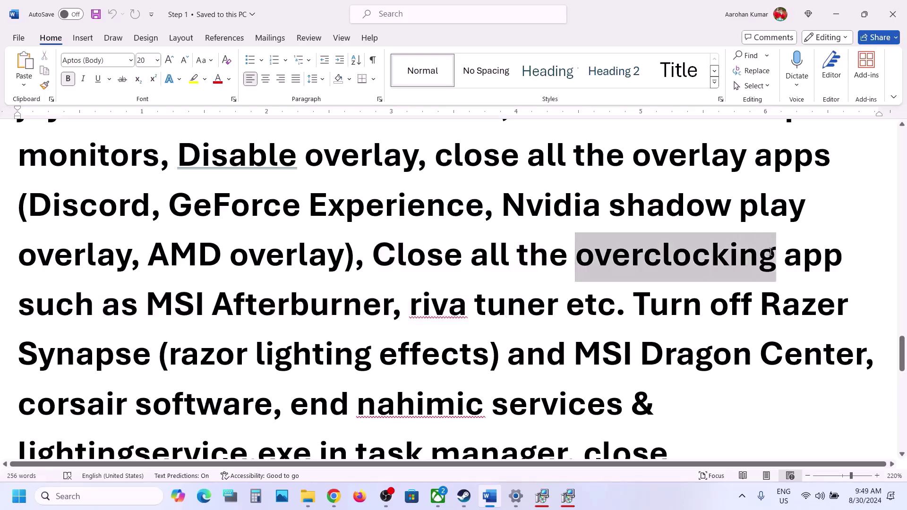
pyautogui.doubleClick(429, 249)
pyautogui.scroll(-2, 631, 227)
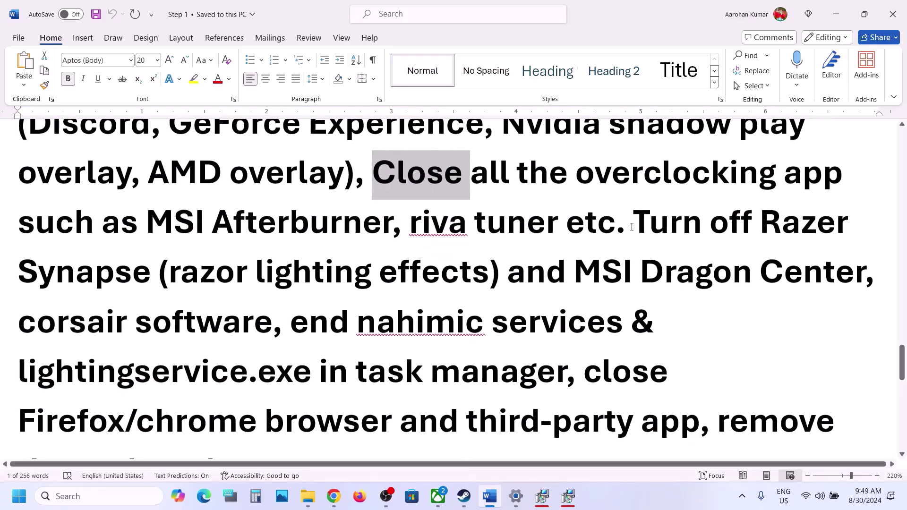
# Step: Read the rest of Step 10 on lighting software, background services, browsers, third-party apps and removing the undervolt
pyautogui.moveTo(650, 226); pyautogui.dragTo(509, 360)
pyautogui.scroll(-1, 509, 360)
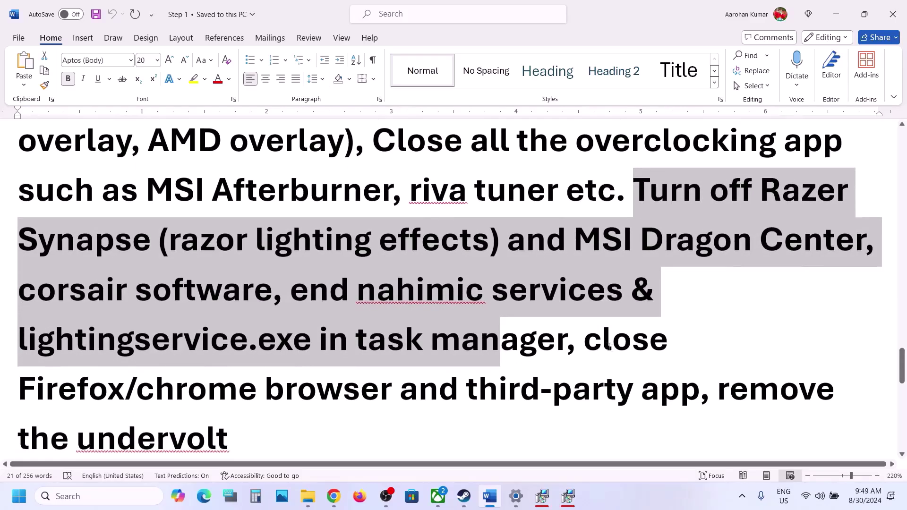
pyautogui.moveTo(594, 344); pyautogui.dragTo(653, 382)
pyautogui.scroll(-2, 653, 382)
pyautogui.moveTo(717, 310); pyautogui.dragTo(805, 342)
pyautogui.click(418, 372)
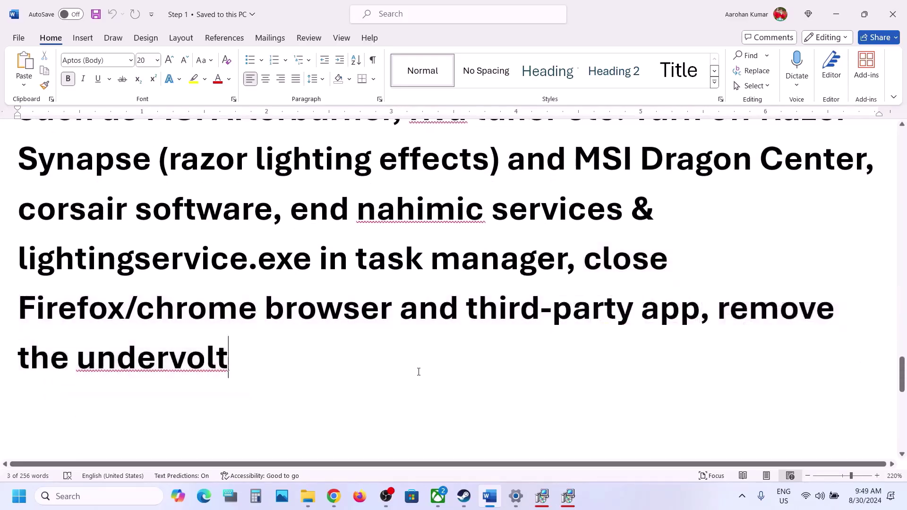
pyautogui.scroll(-2, 418, 371)
pyautogui.scroll(-6, 418, 372)
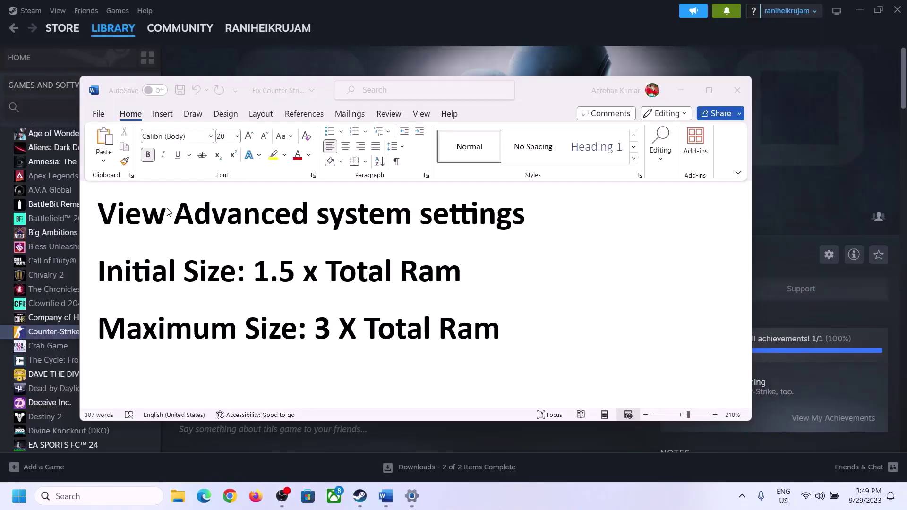
# Step: Search Windows for the document's line "View Advanced system settings" and open the Performance settings from System Properties
pyautogui.click(128, 219)
pyautogui.moveTo(108, 218); pyautogui.dragTo(497, 228)
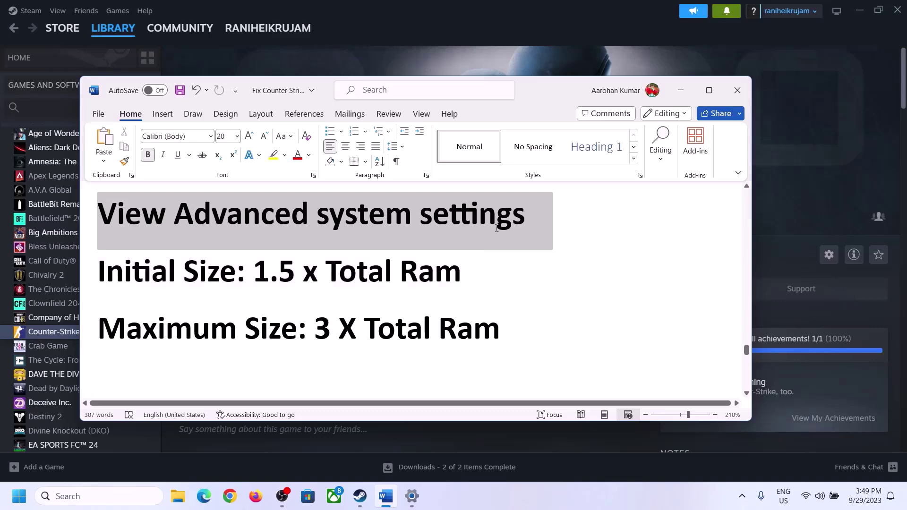
pyautogui.hotkey('ctrl', 'c')
pyautogui.click(99, 496)
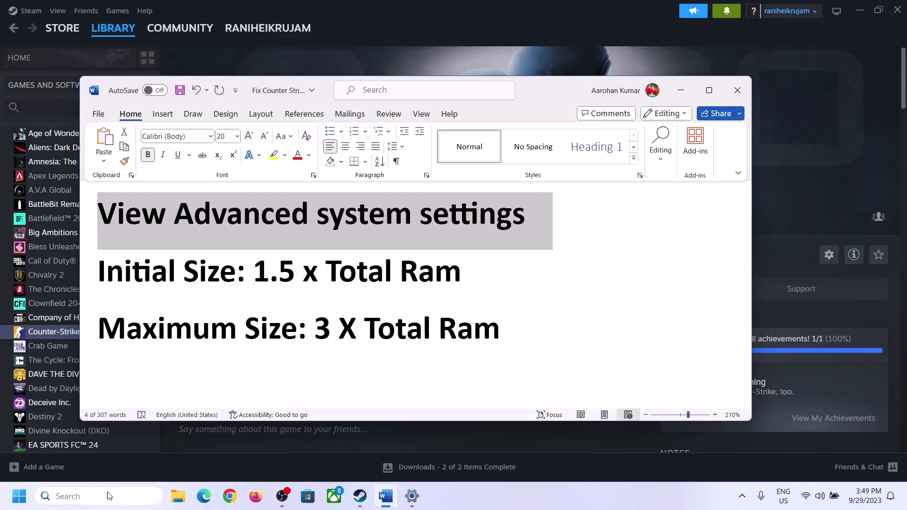
pyautogui.hotkey('ctrl', 'v')
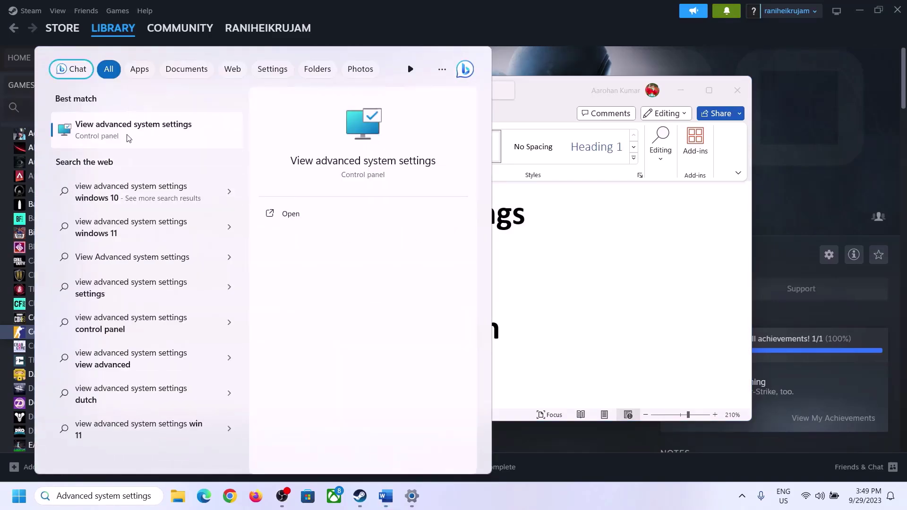
pyautogui.click(128, 132)
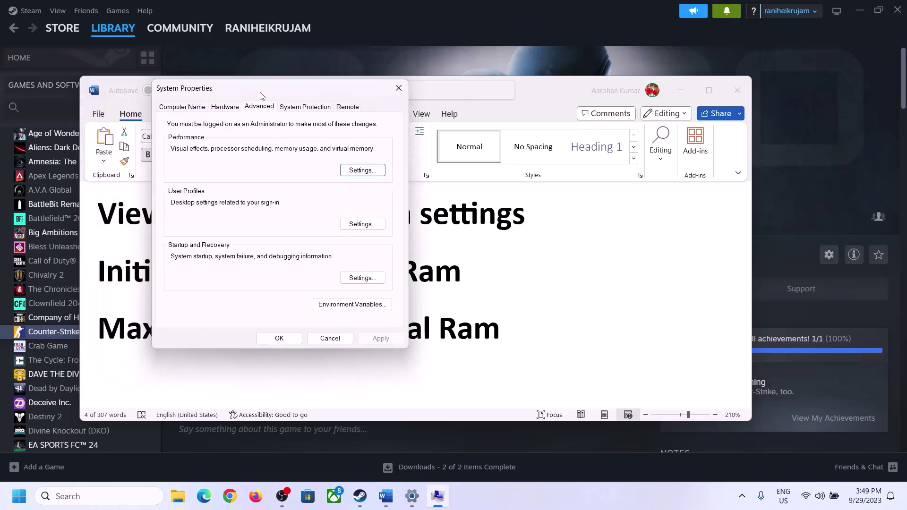
pyautogui.moveTo(262, 96); pyautogui.dragTo(407, 164)
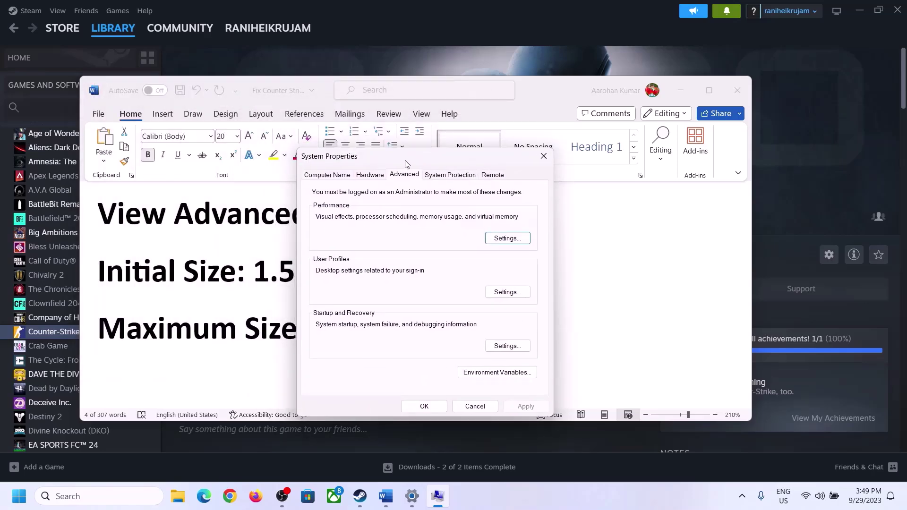
pyautogui.click(508, 239)
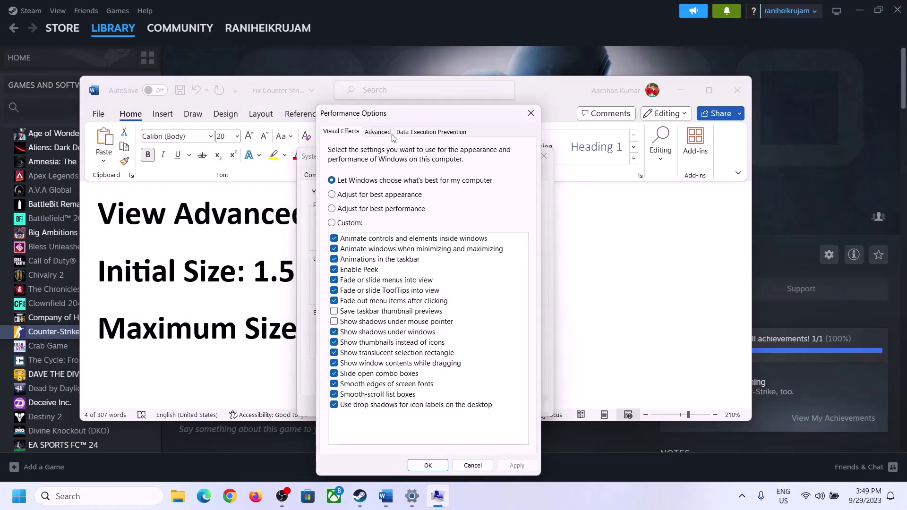